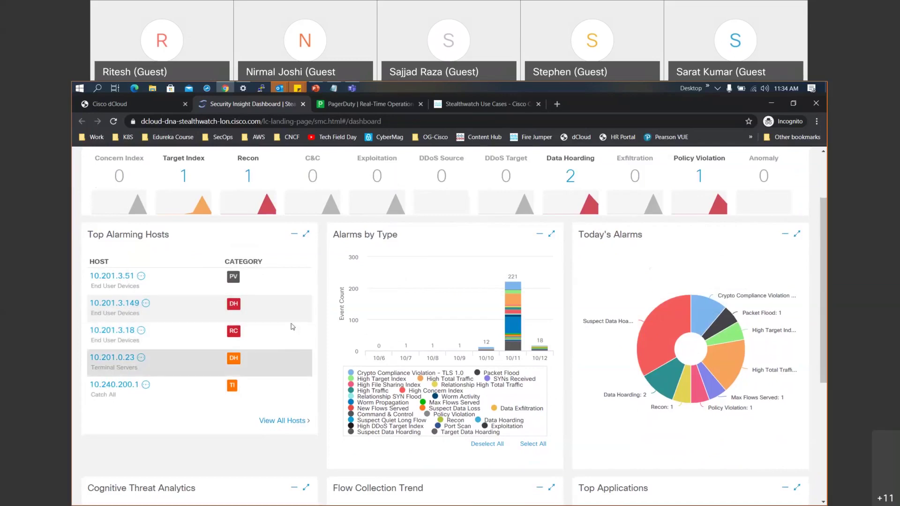
Step: Examine the top alarming hosts' categories, the alarms by type and today's alarms on the Security Insight Dashboard
mouse_move(265, 193)
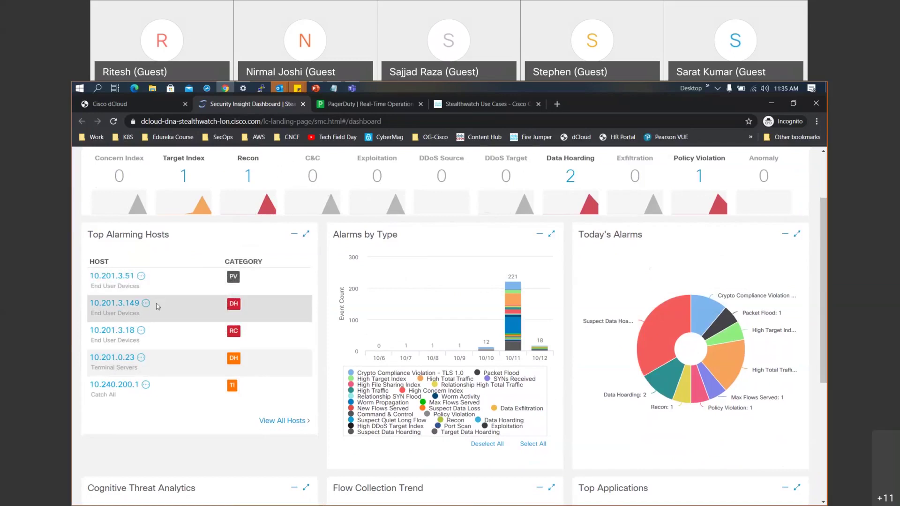
mouse_move(238, 309)
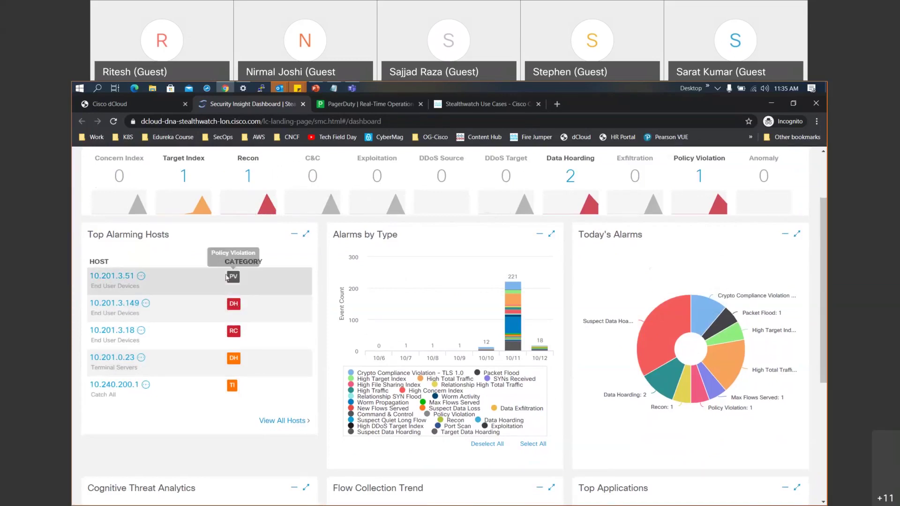
mouse_move(237, 281)
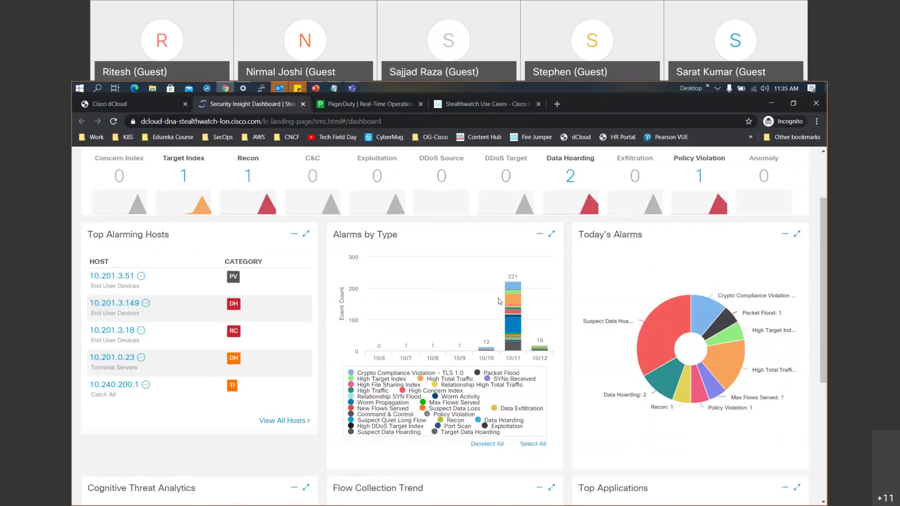
scroll(499, 301, down, 1)
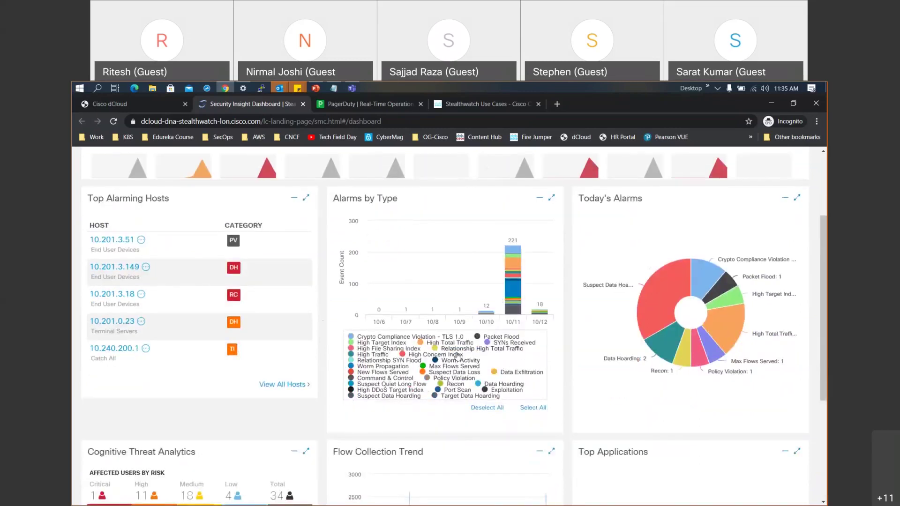
mouse_move(656, 296)
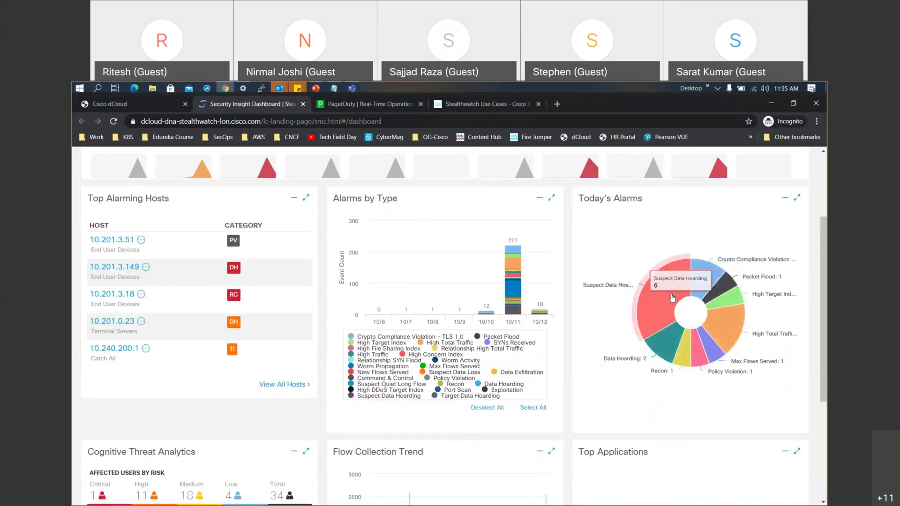
mouse_move(726, 323)
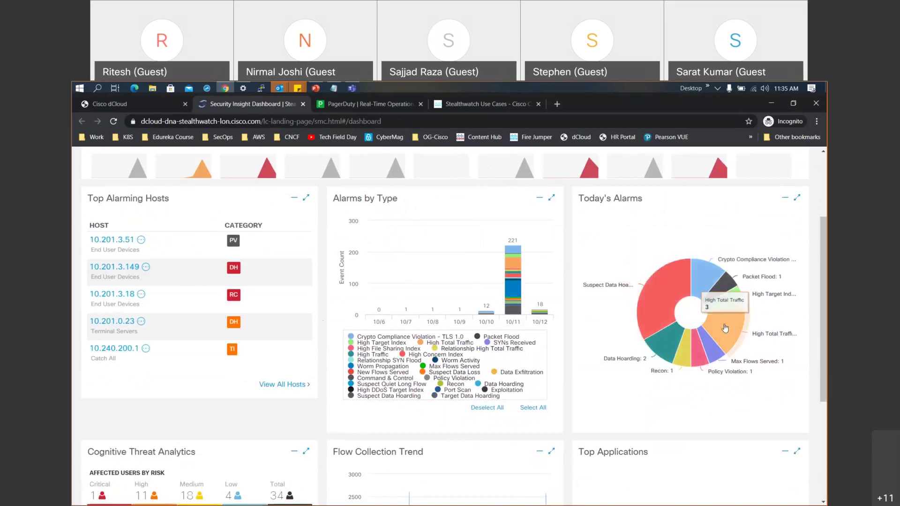
mouse_move(511, 270)
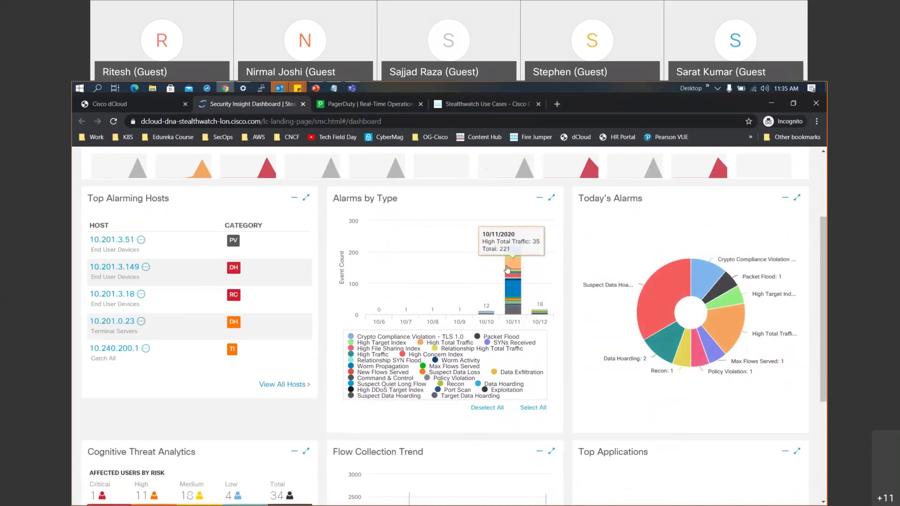
Step: Limit the Alarms by Type chart to Crypto Compliance Violation - TLS 1.0 by deselecting every other alarm type
click(486, 409)
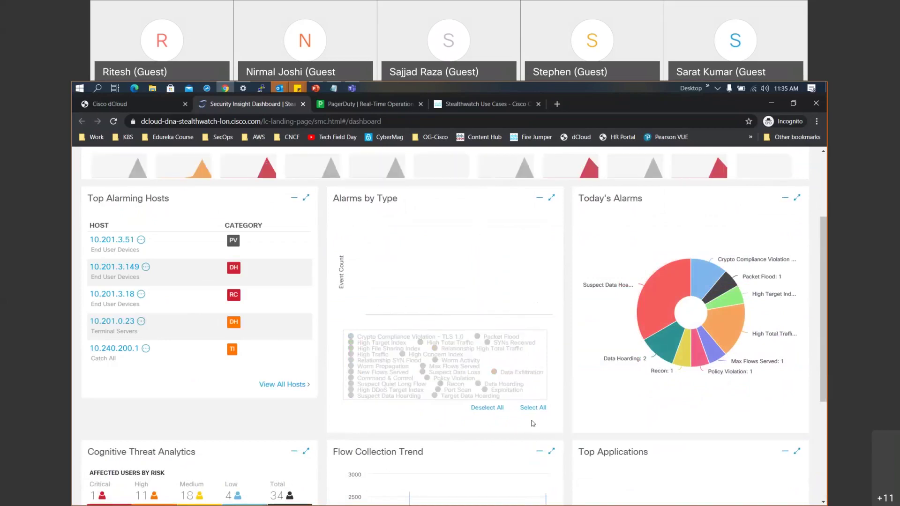
click(443, 337)
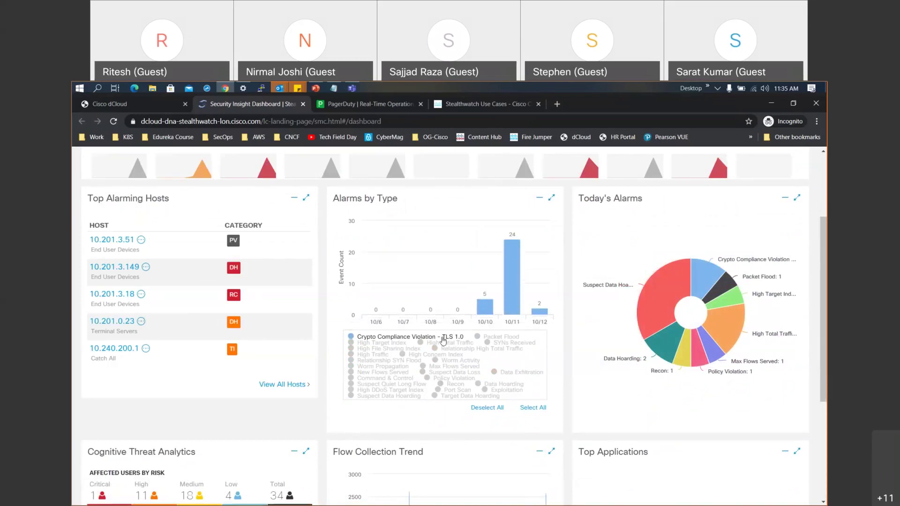
scroll(492, 345, up, 2)
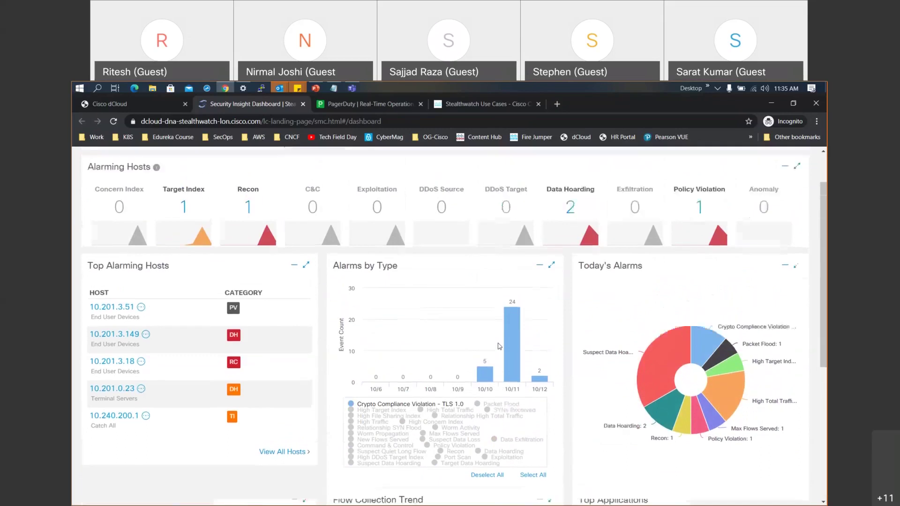
scroll(499, 346, down, 2)
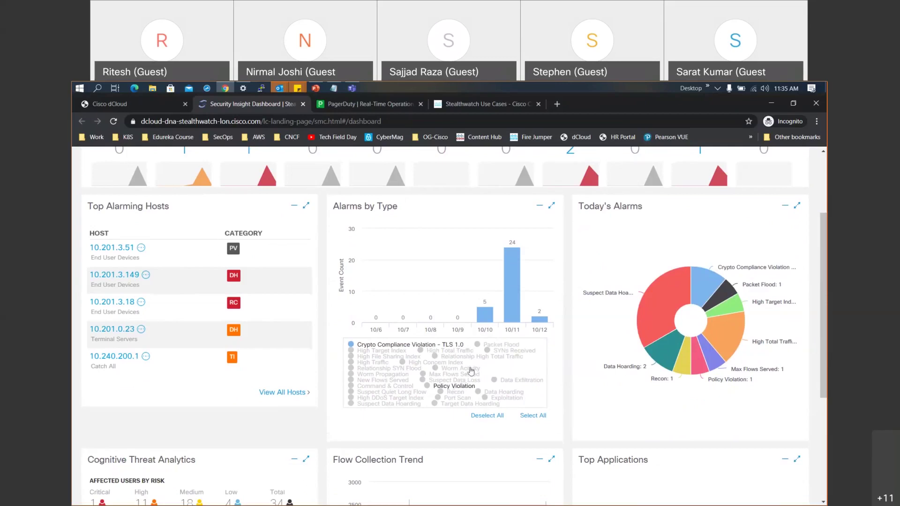
Step: Open the Crypto Compliance Violation - TLS 1.0 alarm list for 10/11/2020, review its entries and return to the dashboard
mouse_move(514, 284)
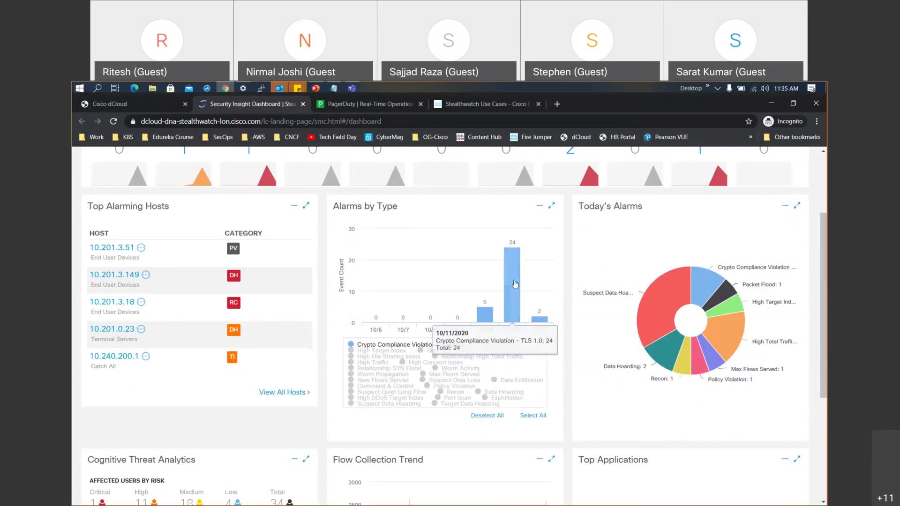
click(514, 284)
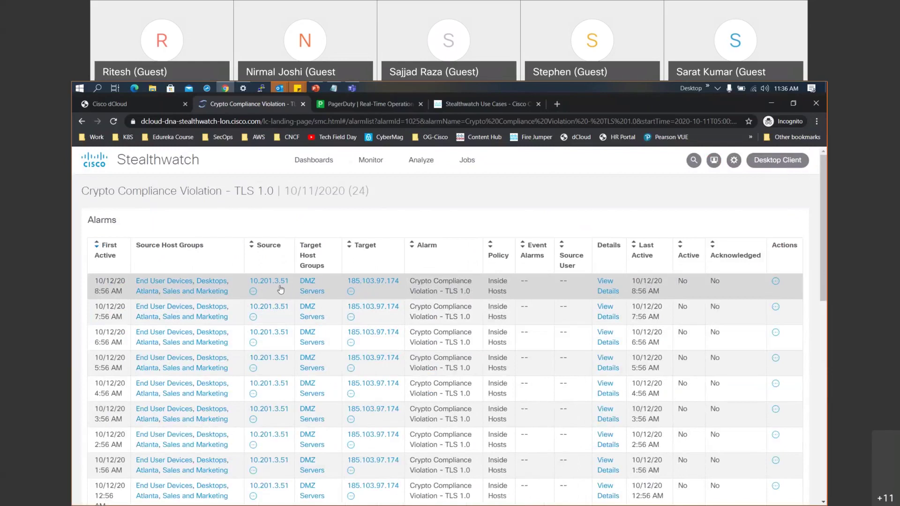
scroll(514, 393, down, 1)
scroll(514, 393, down, 10)
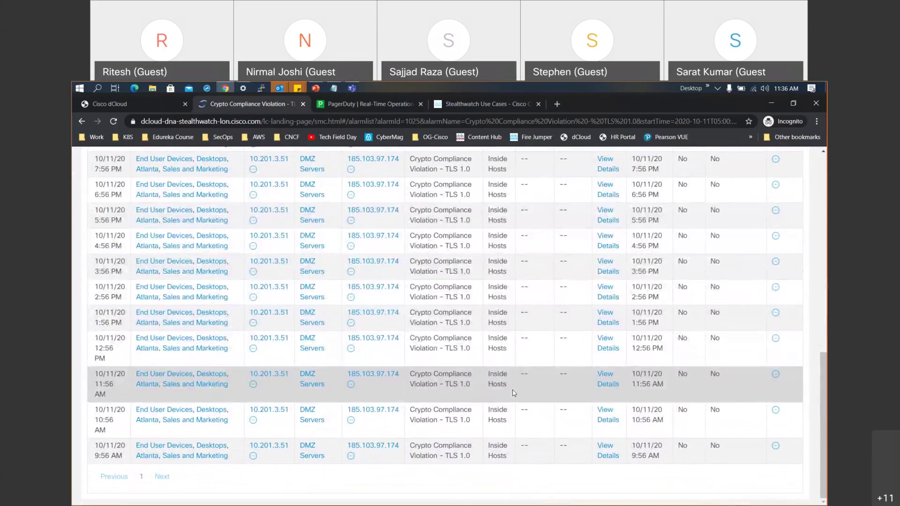
scroll(515, 393, up, 10)
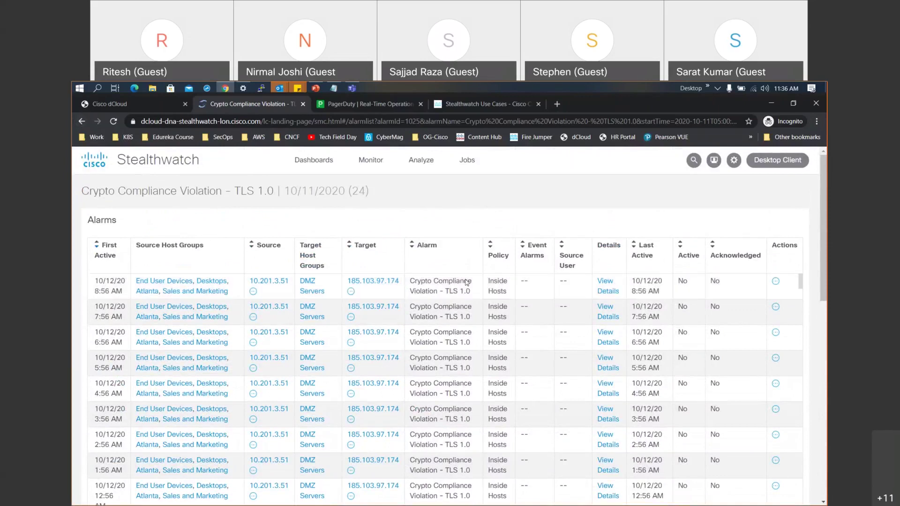
click(82, 122)
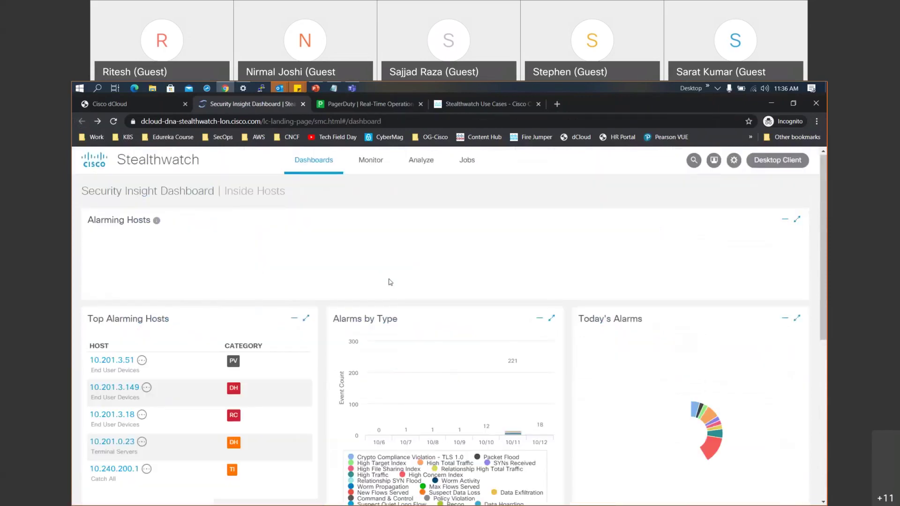
Step: Zoom the Flow Collection Trend chart in on the period around the midday spike of October 11
scroll(388, 282, down, 2)
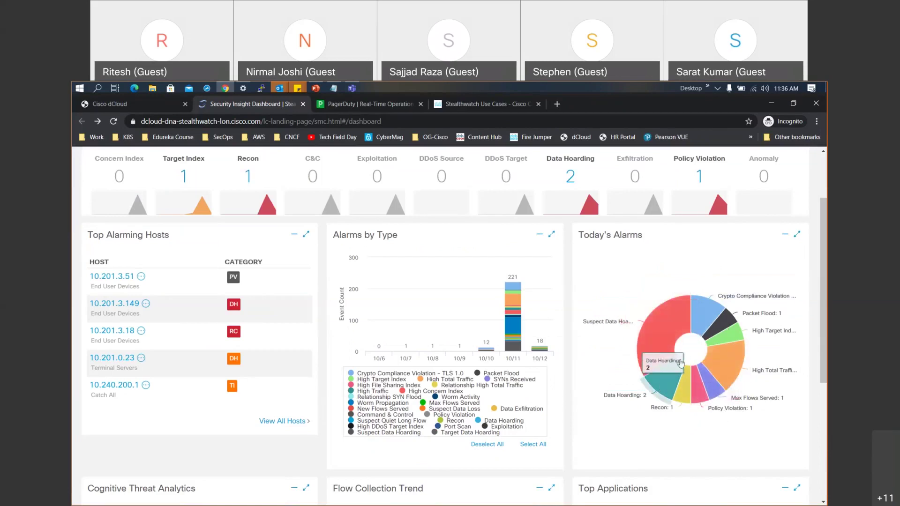
scroll(699, 336, down, 4)
scroll(699, 335, down, 1)
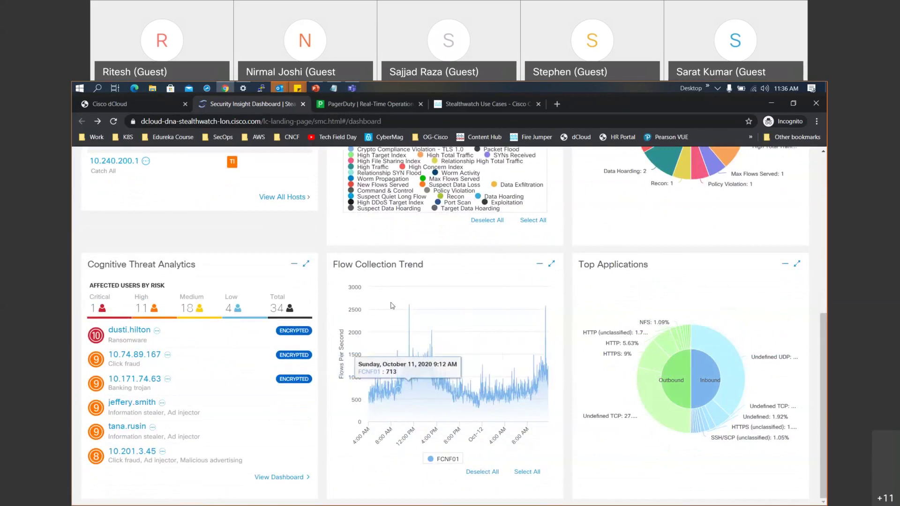
drag(389, 304, 473, 304)
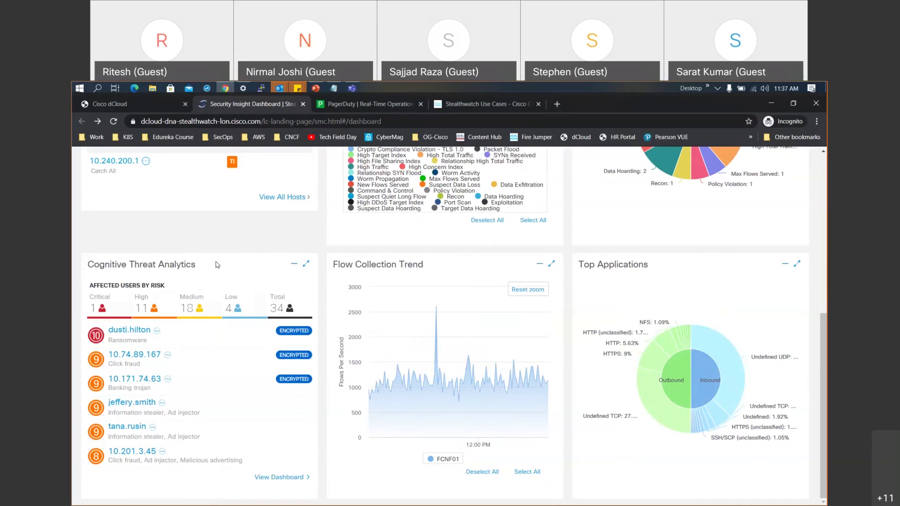
Step: Check the encrypted entries in Cognitive Threat Analytics, view the host report for 10.171.74.63 and return to the dashboard
mouse_move(299, 332)
mouse_move(300, 352)
mouse_move(286, 382)
click(154, 383)
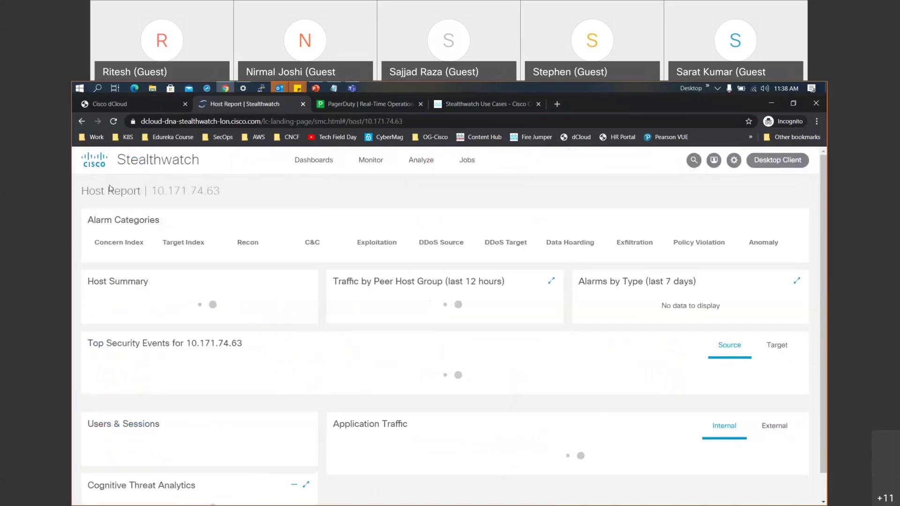
click(82, 122)
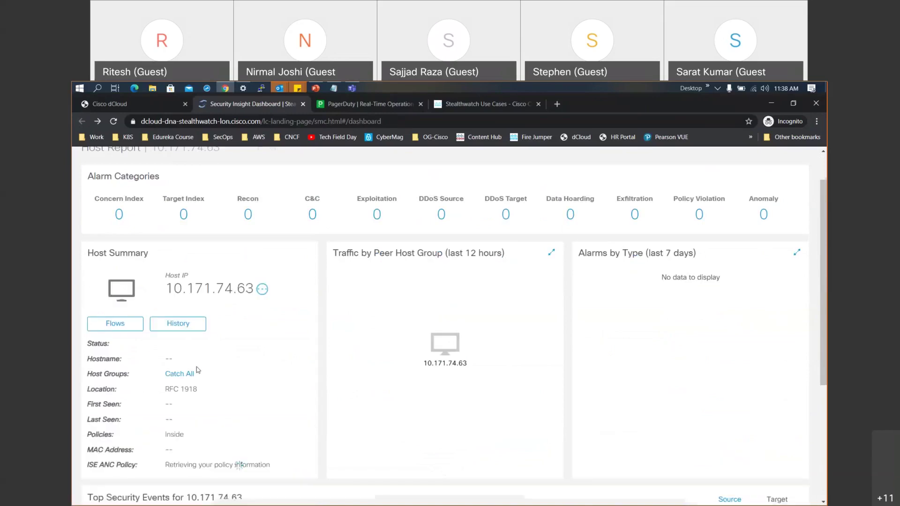
Step: View the host report for 10.74.89.167, checking its host summary and ISE ANC Policy details, and return to the dashboard
scroll(197, 369, down, 2)
scroll(196, 369, down, 2)
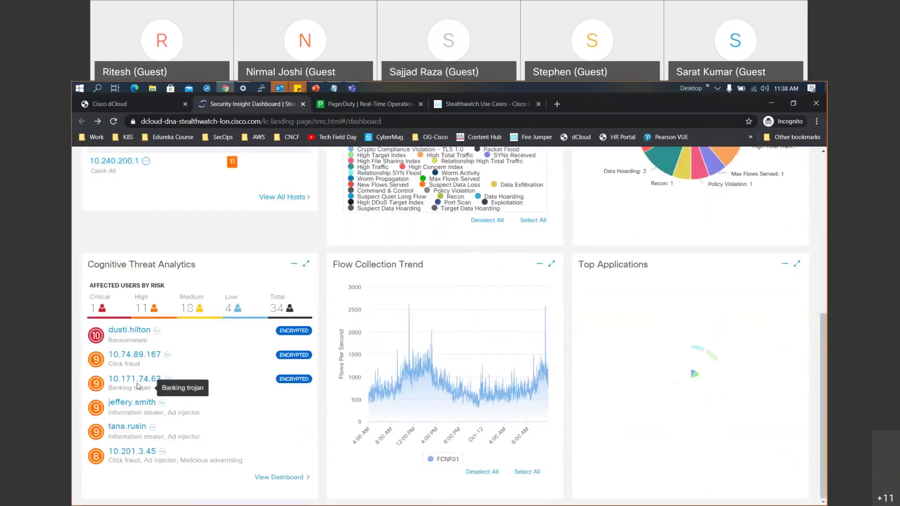
click(128, 358)
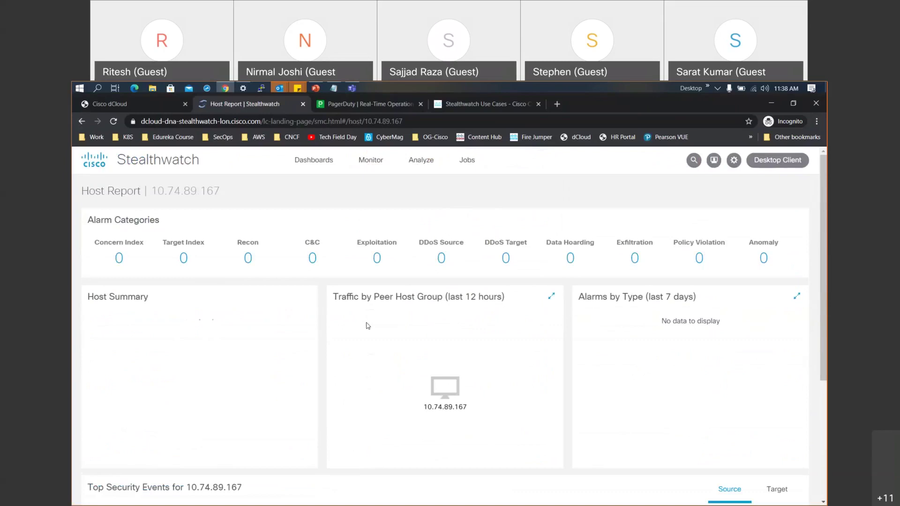
scroll(321, 376, down, 2)
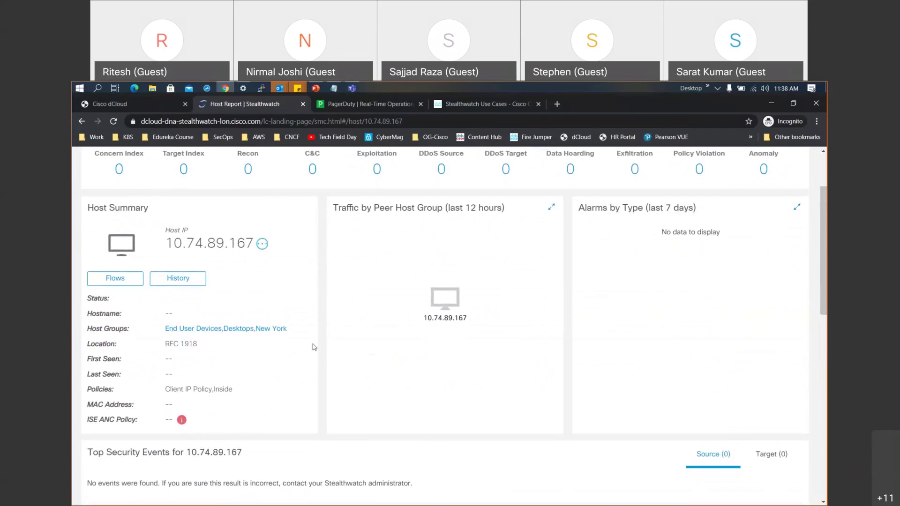
scroll(314, 347, down, 1)
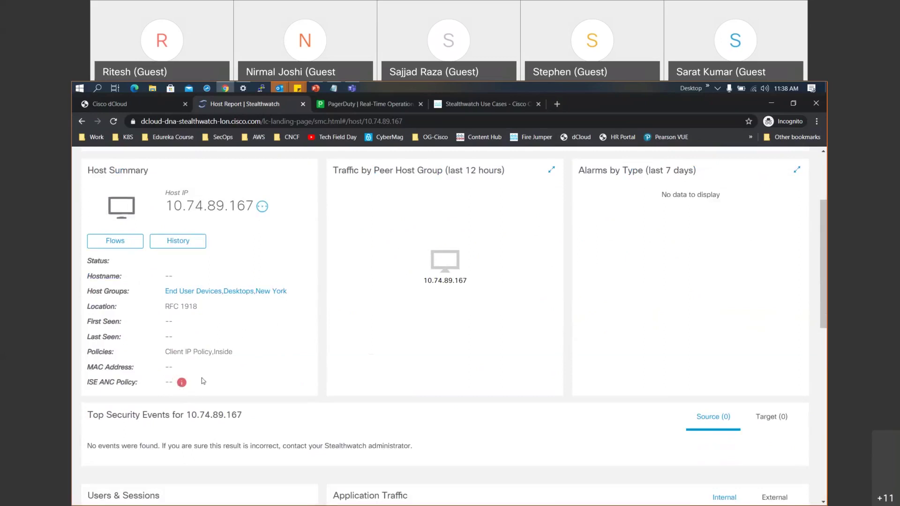
mouse_move(182, 382)
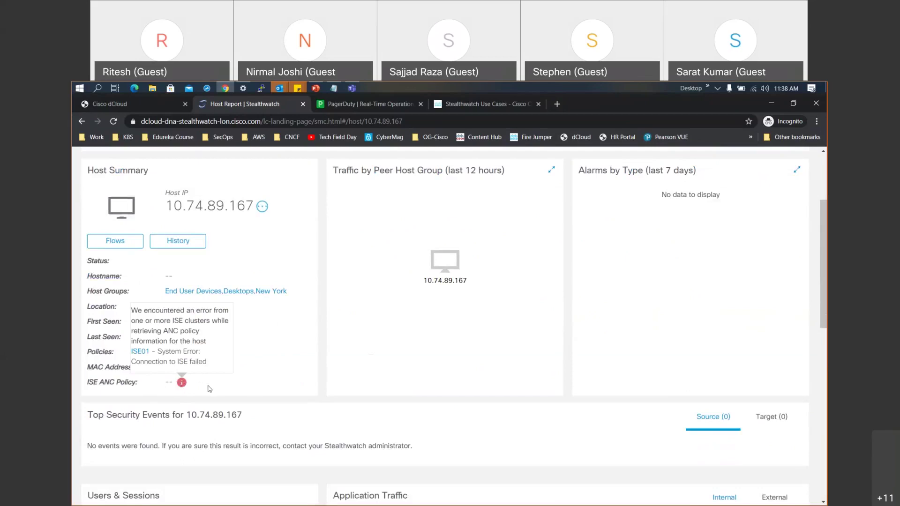
scroll(299, 368, up, 3)
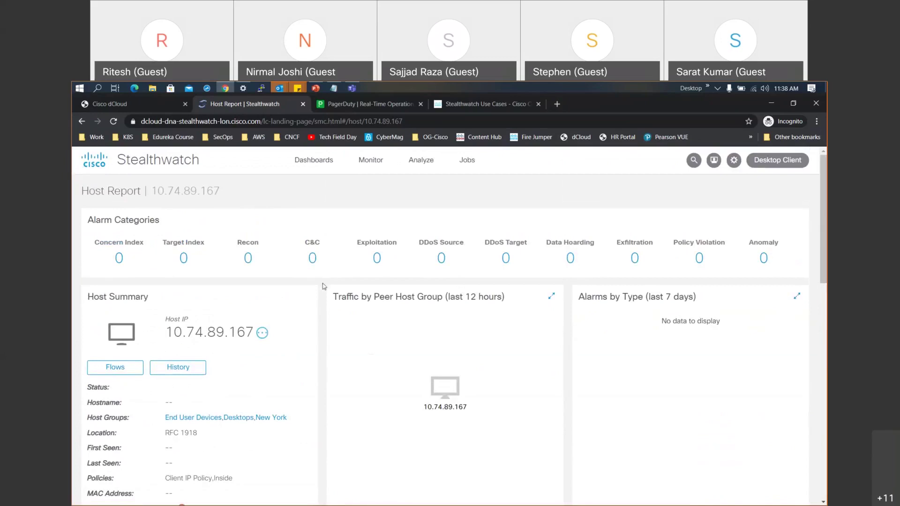
click(82, 122)
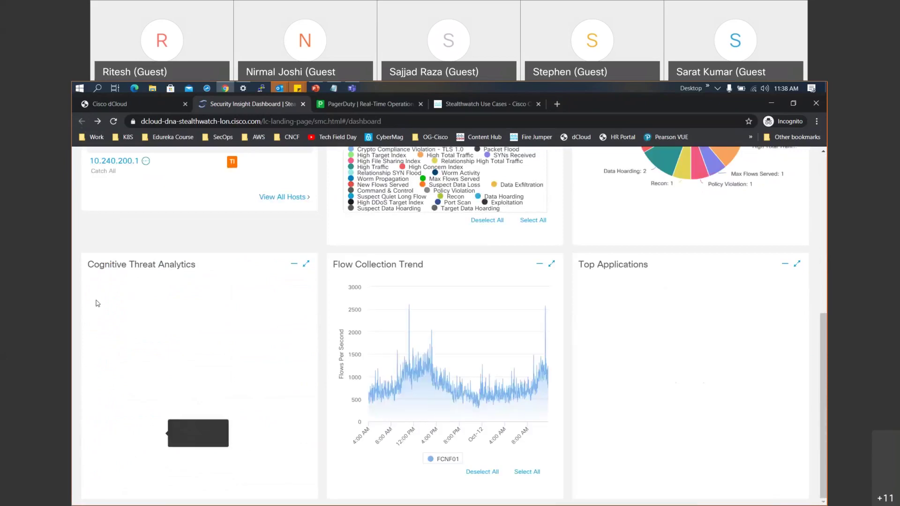
Step: Reopen the host report for 10.74.89.167 and review its Cognitive Threat Analytics incident timeline down to the end
mouse_move(97, 370)
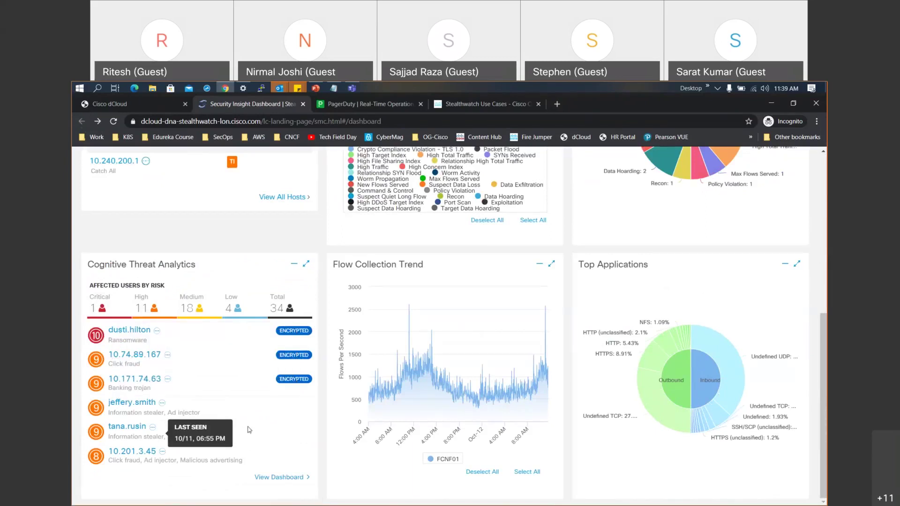
click(141, 357)
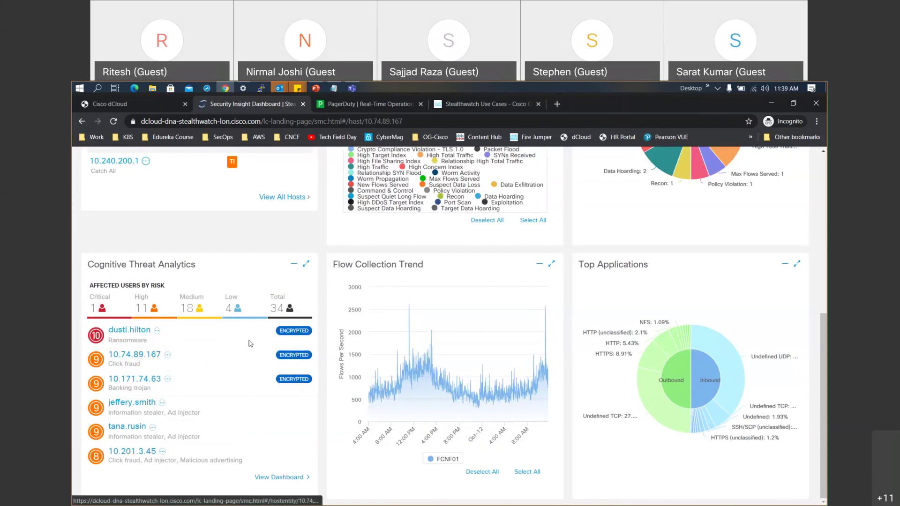
scroll(249, 343, down, 2)
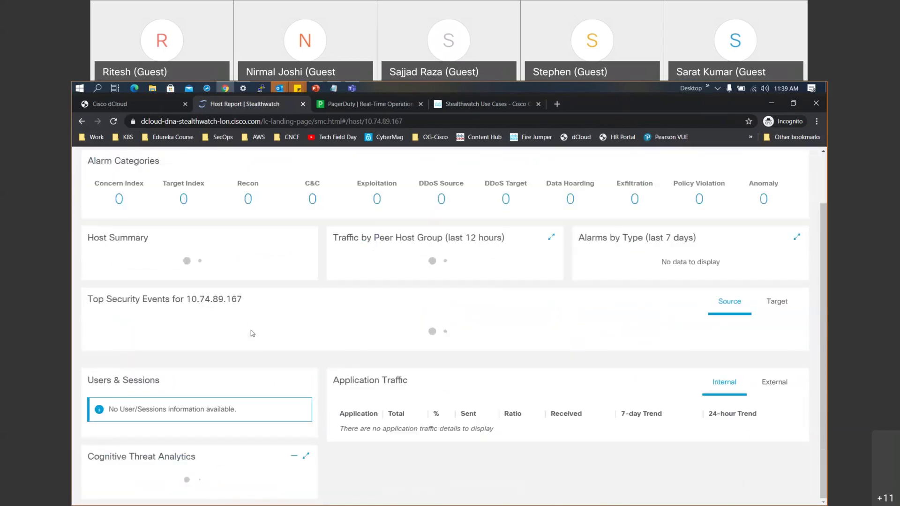
scroll(252, 331, down, 5)
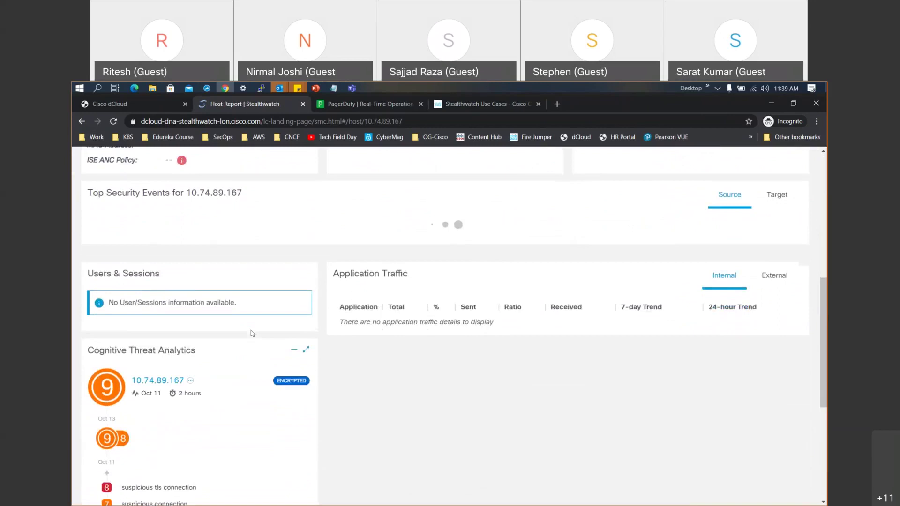
scroll(251, 332, up, 3)
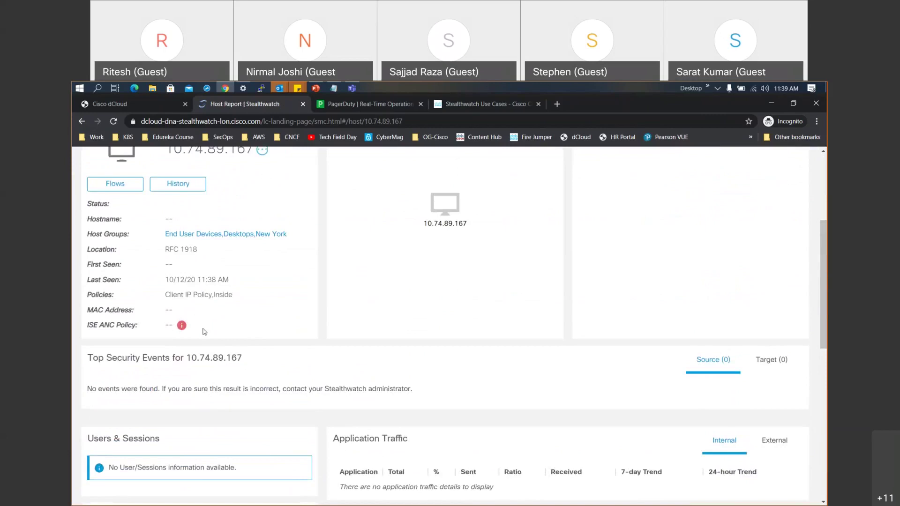
scroll(187, 331, down, 3)
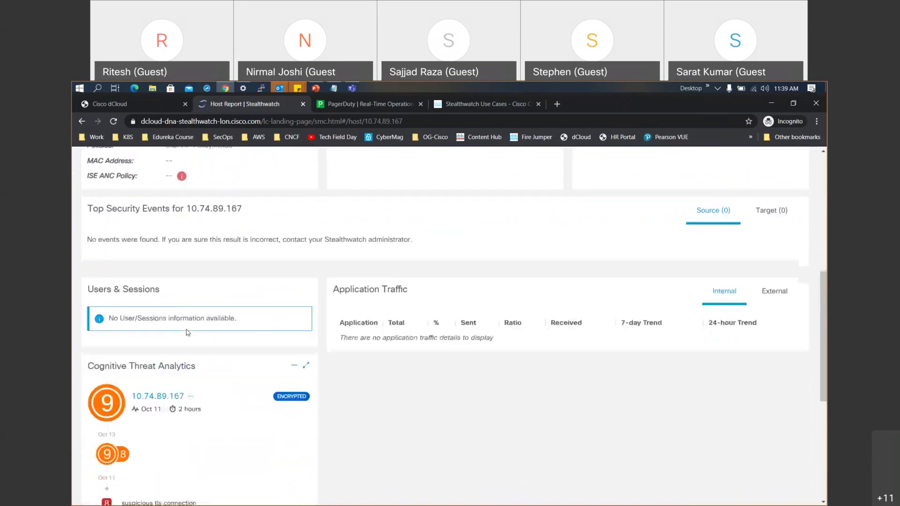
scroll(188, 331, down, 5)
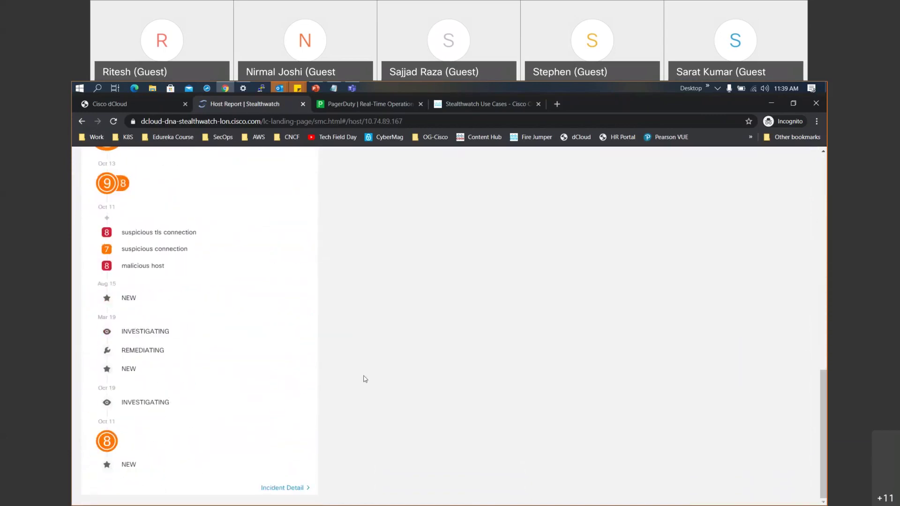
Step: Review the malicious host and risk escalation entries in the Cognitive Threat Analytics timeline for 10.74.89.167
scroll(365, 379, up, 3)
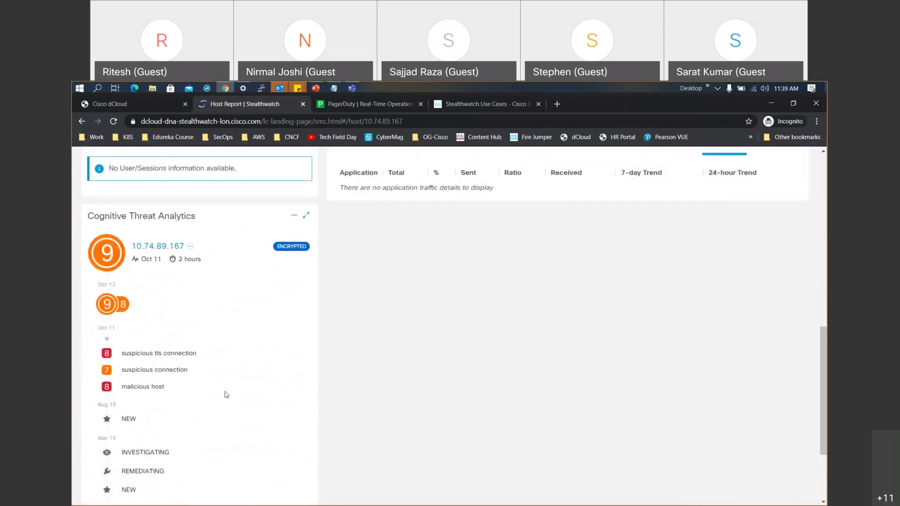
mouse_move(137, 245)
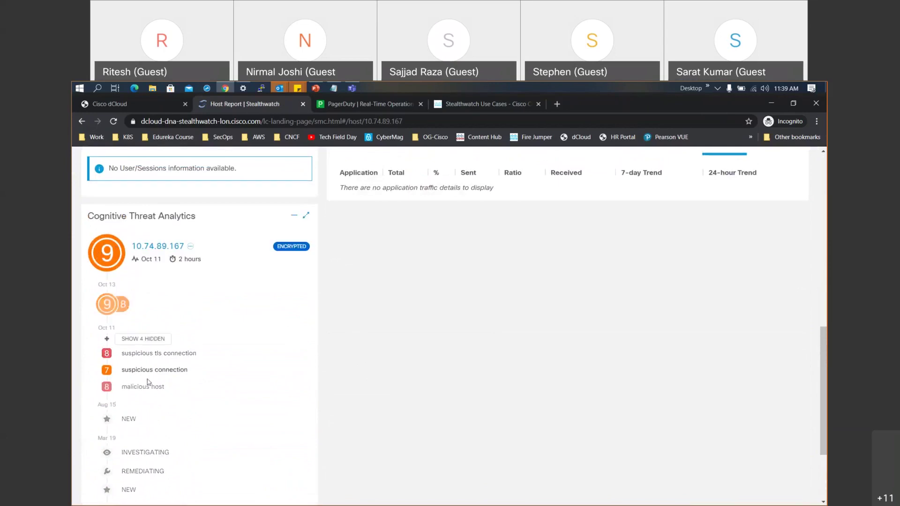
mouse_move(148, 386)
scroll(149, 386, down, 1)
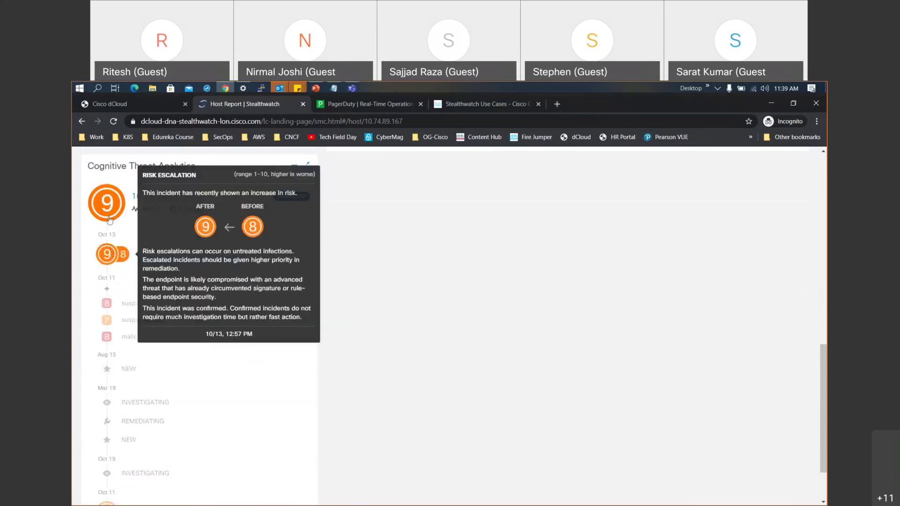
mouse_move(108, 219)
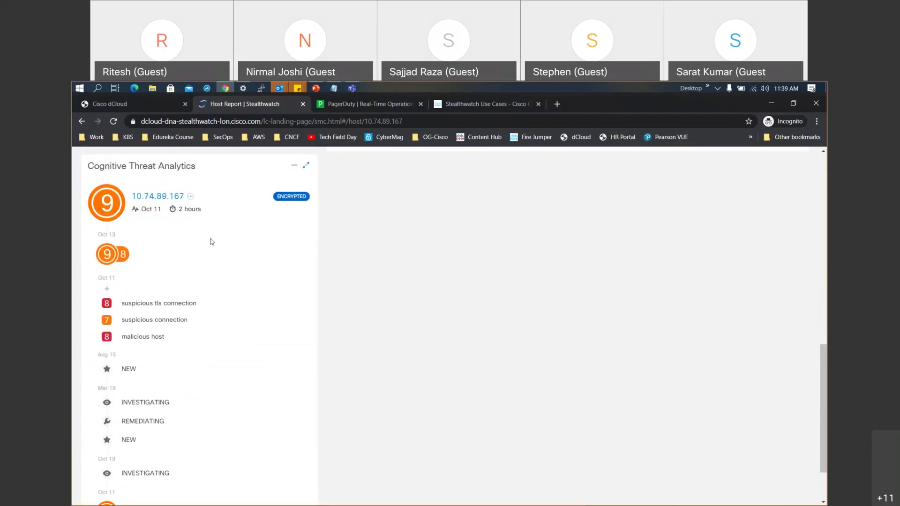
scroll(283, 292, down, 3)
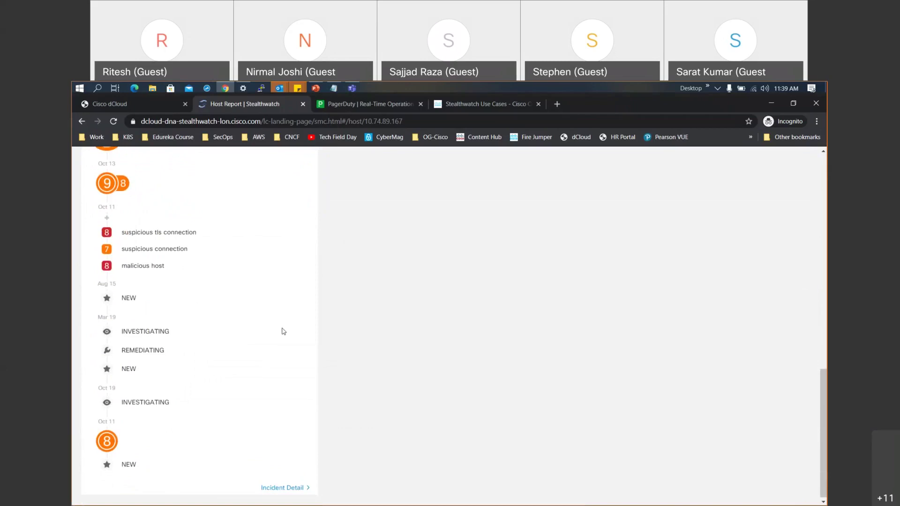
Step: Open the incident detail for 10.74.89.167 and examine the anomalies, domains, server IPs and autonomous systems in its flow graph
click(289, 488)
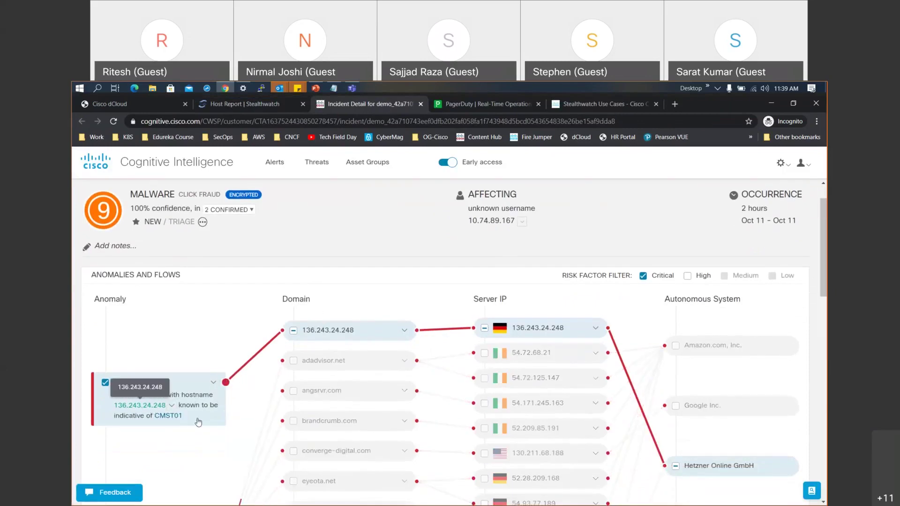
scroll(385, 400, down, 2)
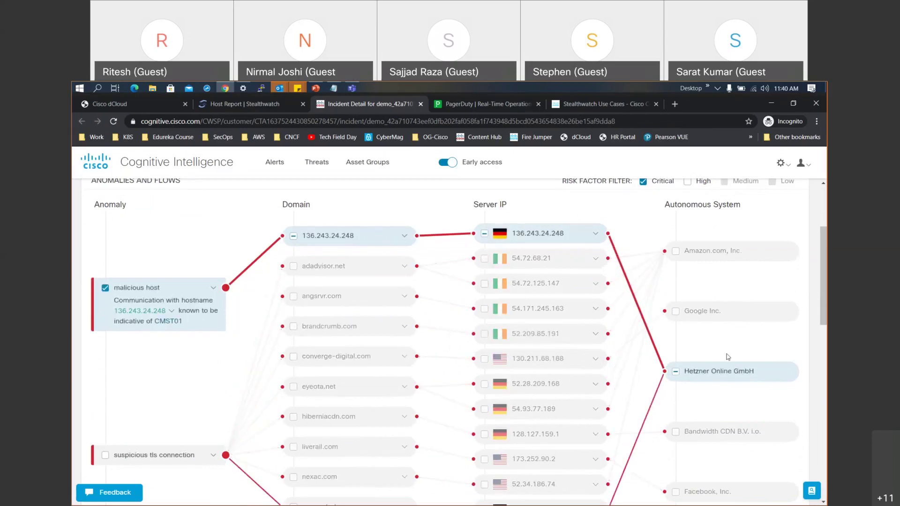
scroll(172, 391, down, 1)
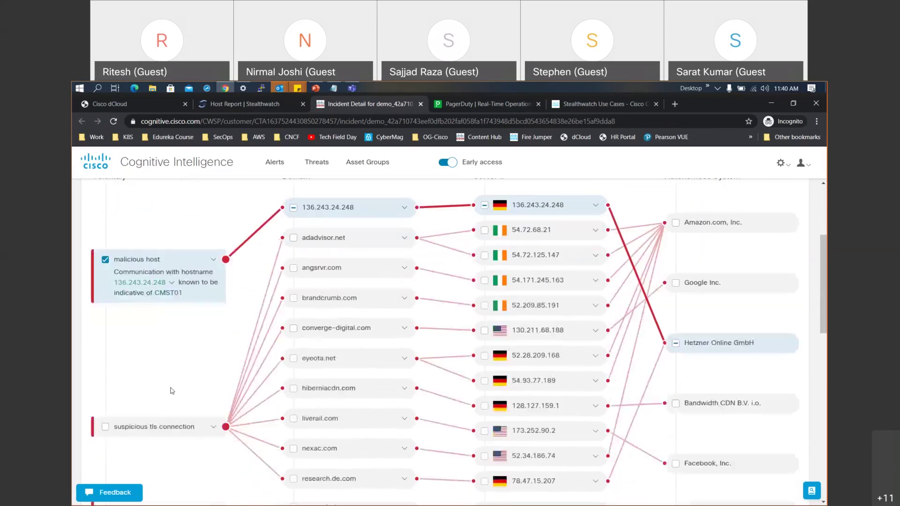
scroll(172, 391, up, 2)
scroll(526, 377, down, 4)
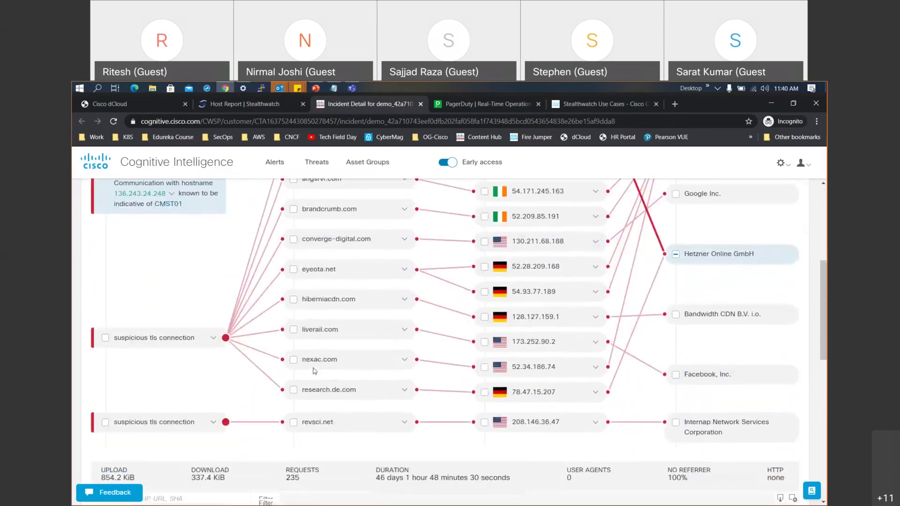
Step: Examine the incident's flow records table below the graph, including timestamps, client ports and server IP addresses
scroll(526, 377, down, 5)
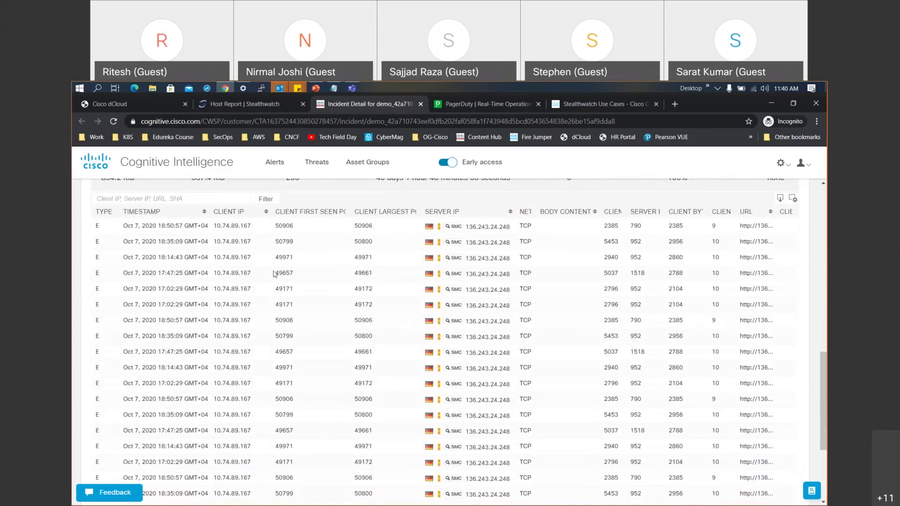
scroll(348, 360, up, 1)
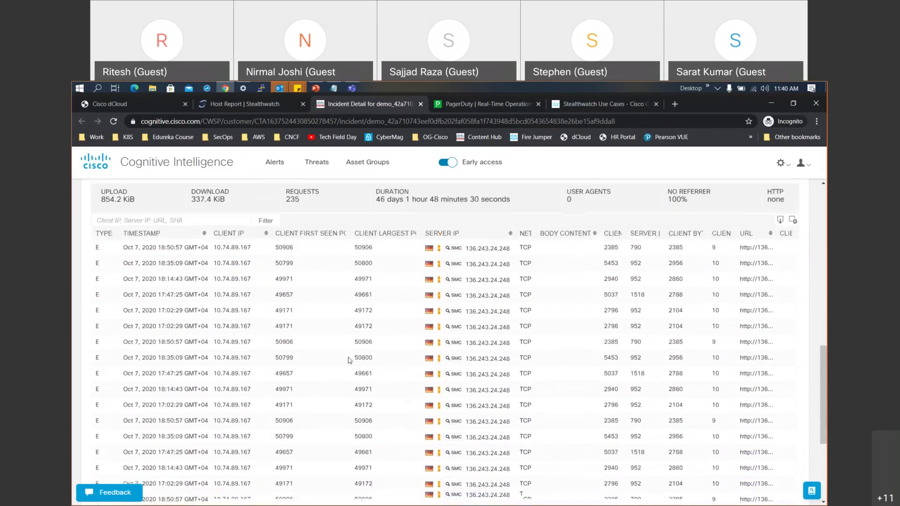
scroll(374, 345, down, 3)
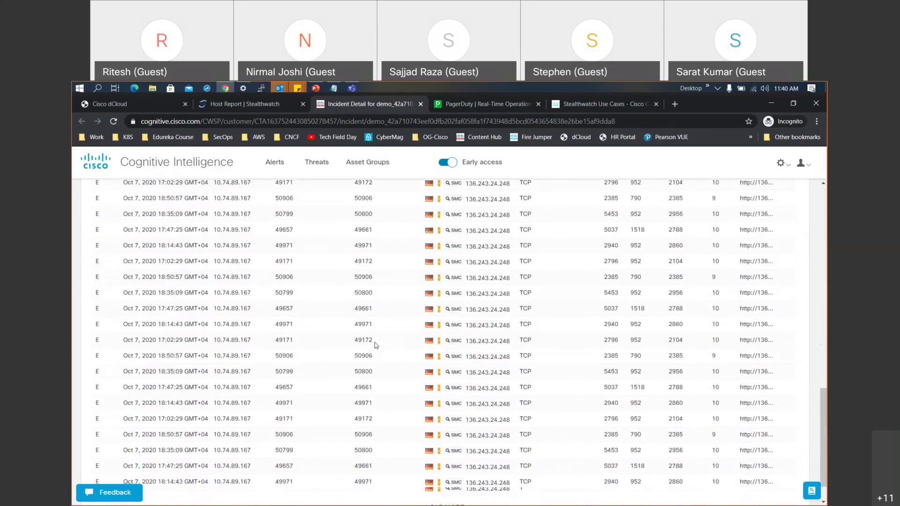
scroll(375, 345, up, 5)
scroll(375, 345, up, 2)
scroll(375, 345, down, 3)
scroll(394, 392, down, 1)
scroll(394, 392, down, 1)
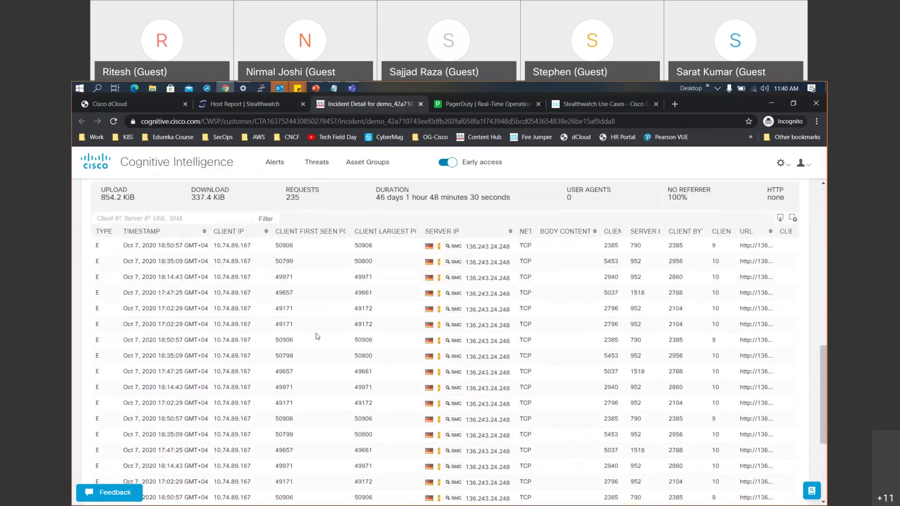
scroll(316, 336, down, 3)
scroll(316, 336, up, 4)
Step: Open the confirmed threat CMST01 from the incident header and read its description and malware category
scroll(315, 336, up, 12)
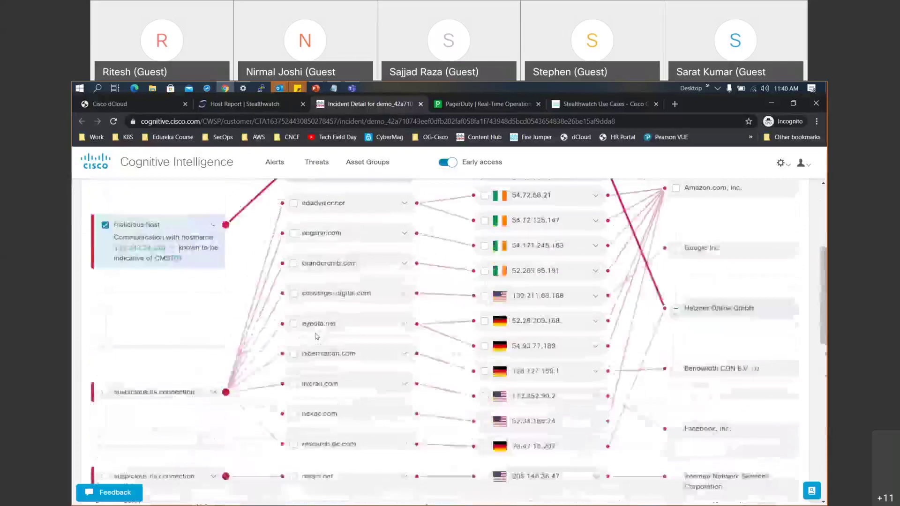
click(245, 248)
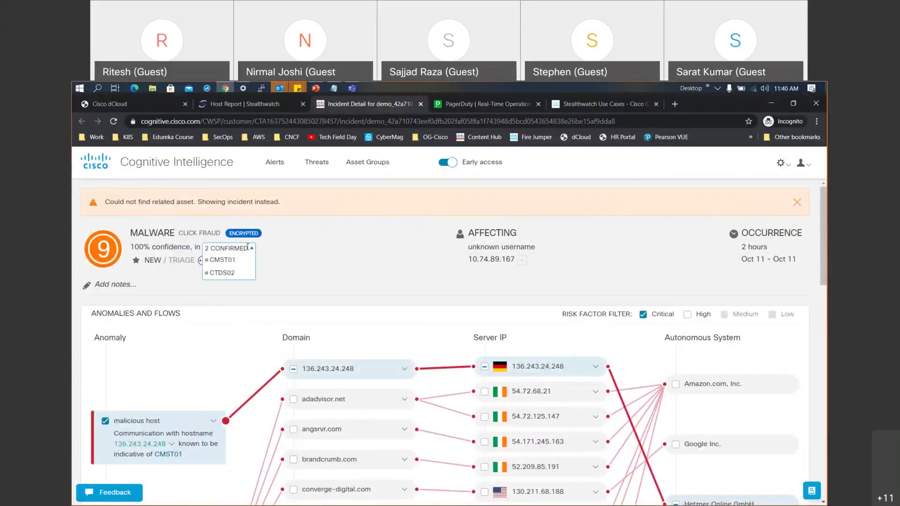
click(225, 262)
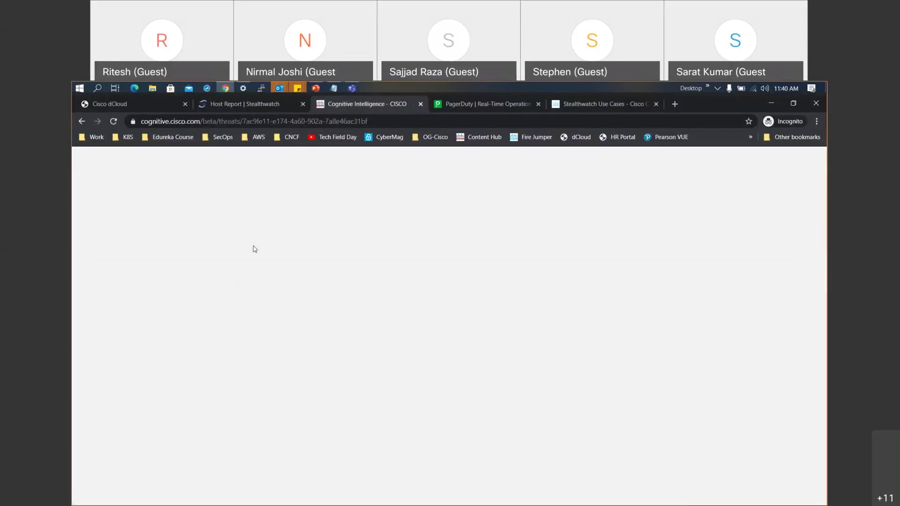
drag(180, 266, 560, 319)
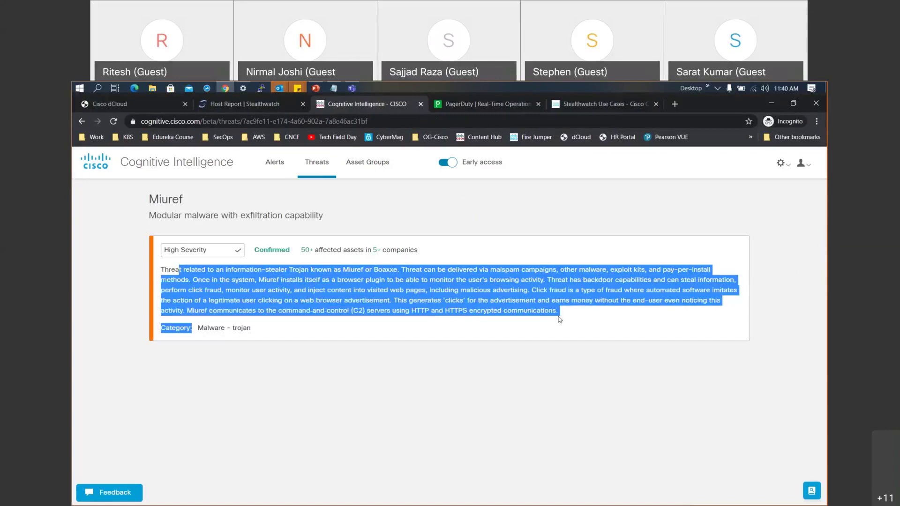
drag(257, 328, 226, 328)
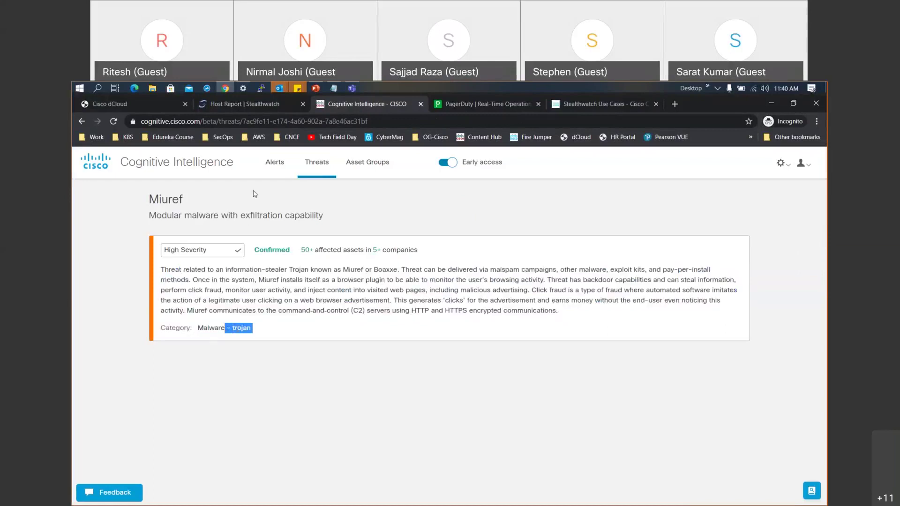
Step: Return to the Stealthwatch host report, open Flow Search and keep Flow as the search type
click(276, 106)
scroll(263, 291, up, 15)
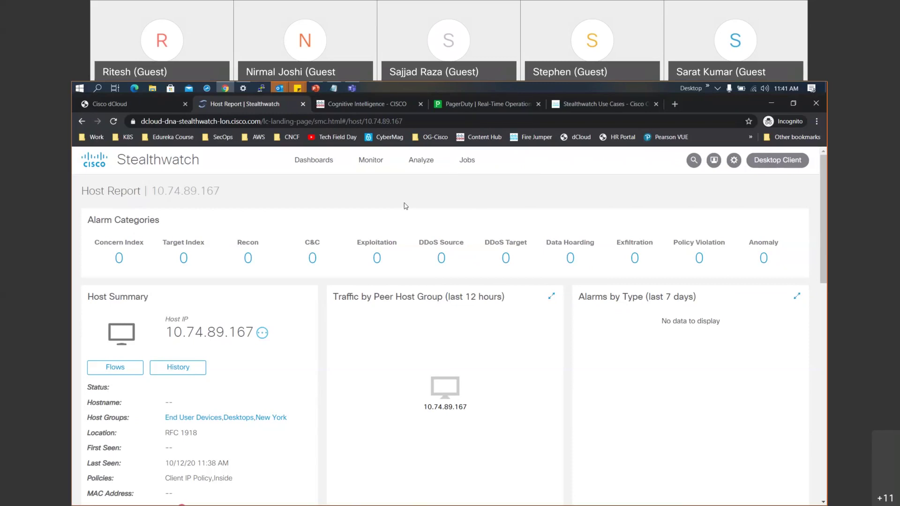
mouse_move(421, 161)
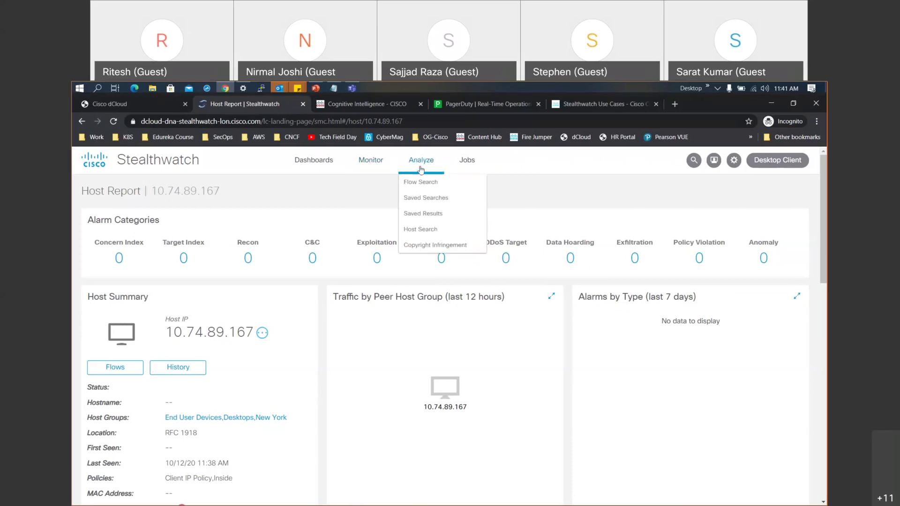
click(421, 181)
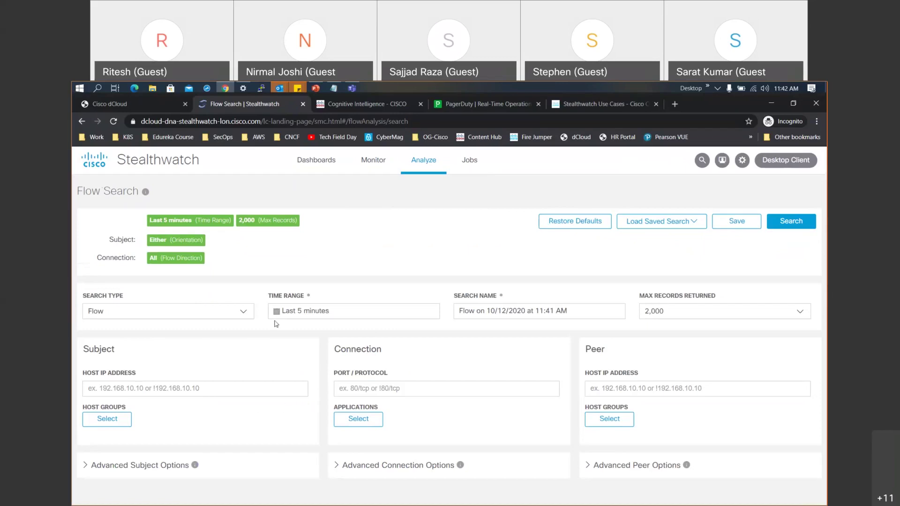
click(247, 313)
click(245, 313)
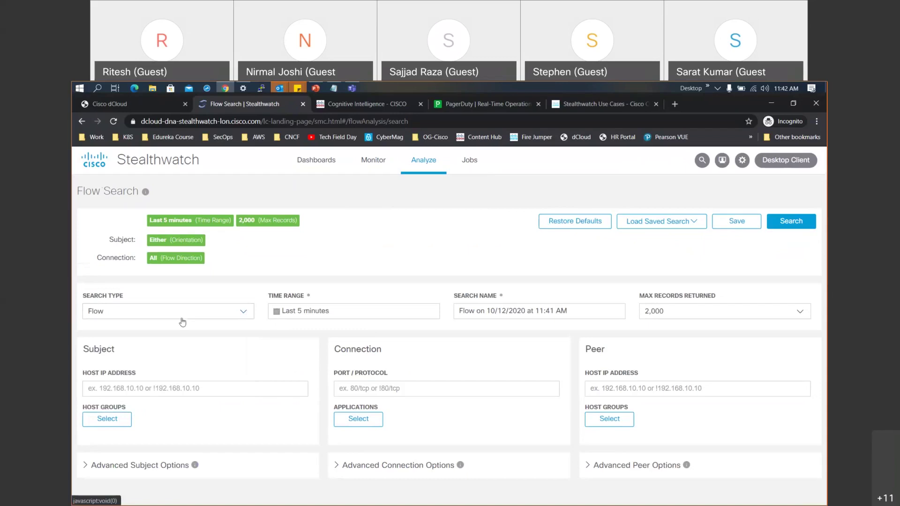
Step: Add the Atlanta host group as the flow search subject and set the time range to Last 24 Hours
click(109, 419)
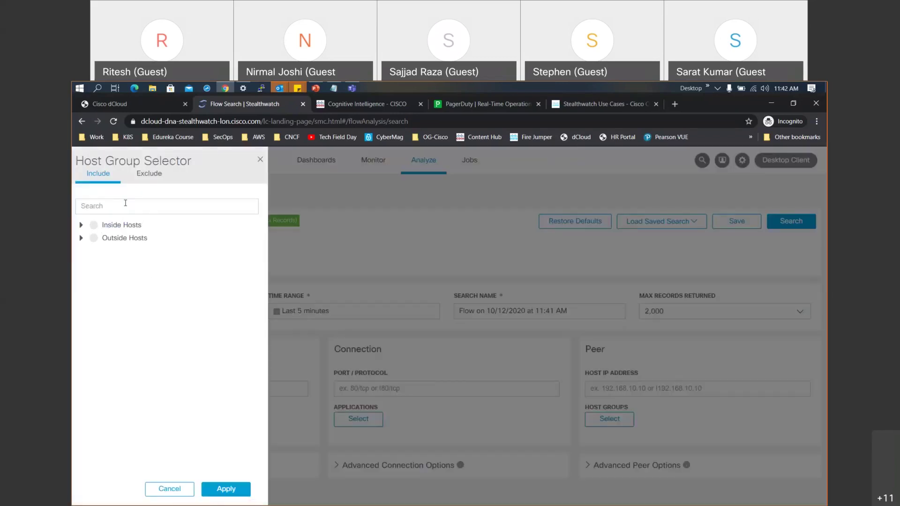
text(atlanta)
double_click(125, 204)
right_click(123, 206)
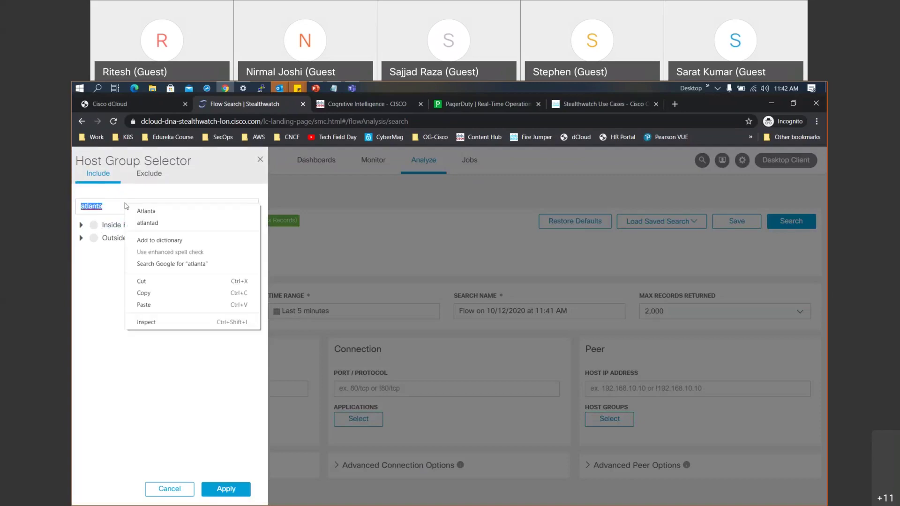
click(139, 211)
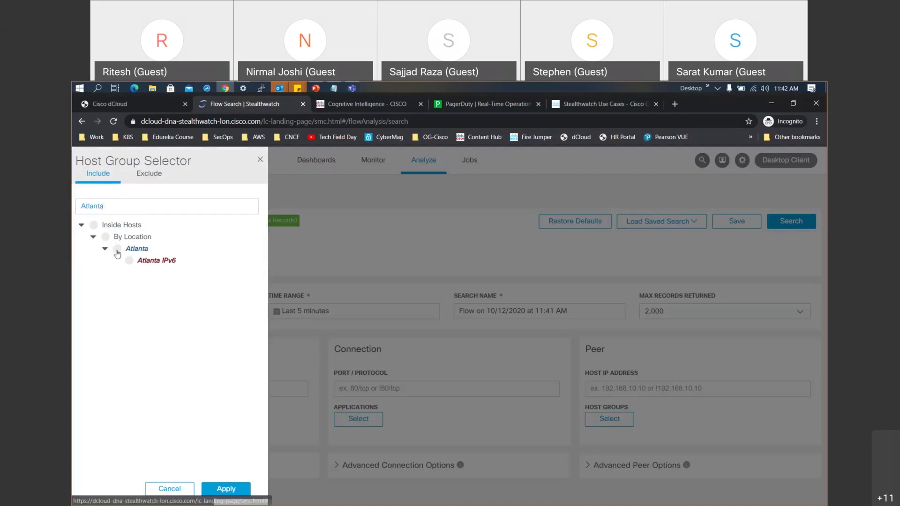
click(117, 250)
click(226, 489)
click(334, 311)
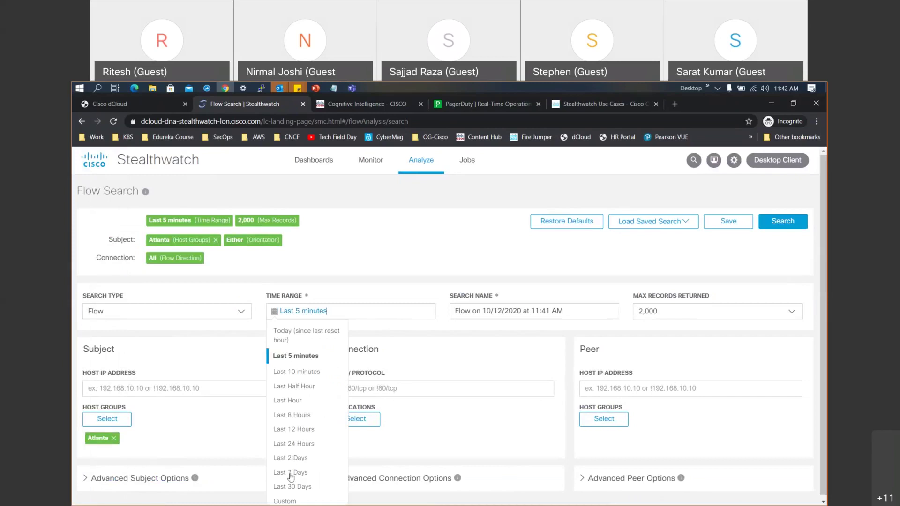
click(293, 445)
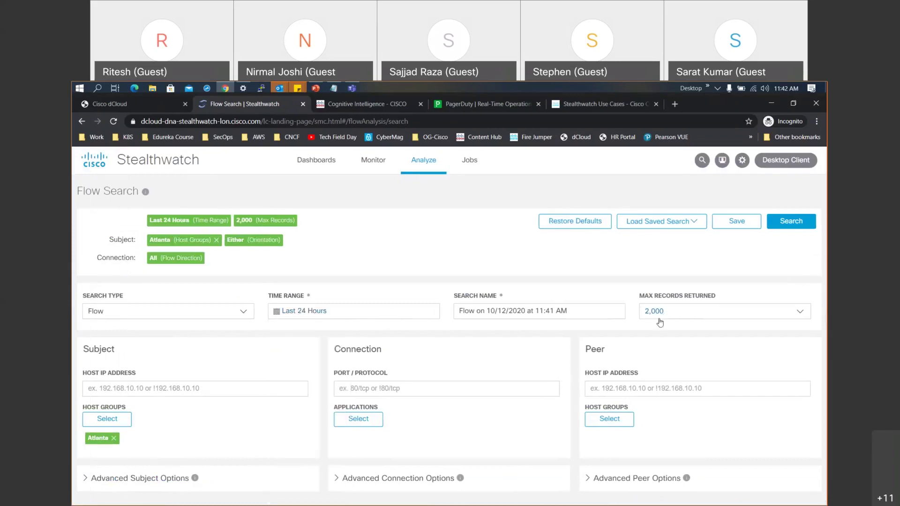
Step: Add the inside host group DMZ Servers as the peer and run the flow search
click(625, 427)
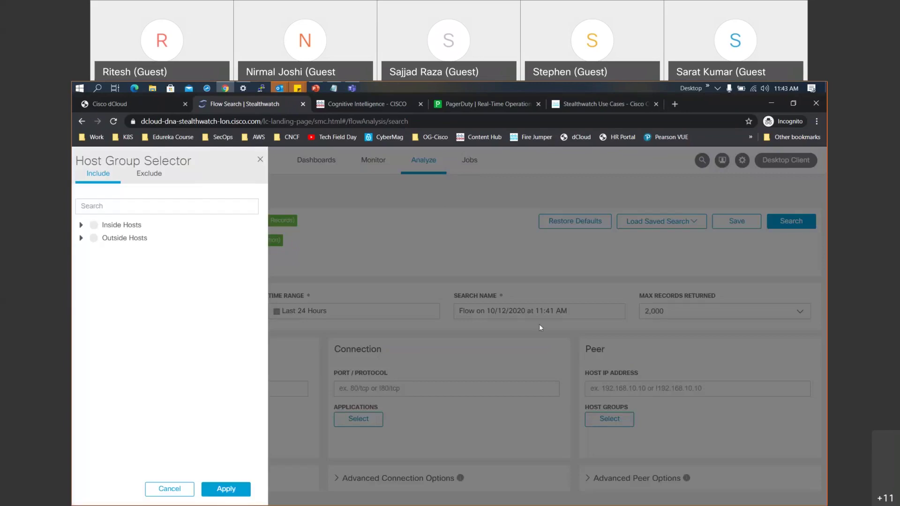
click(82, 225)
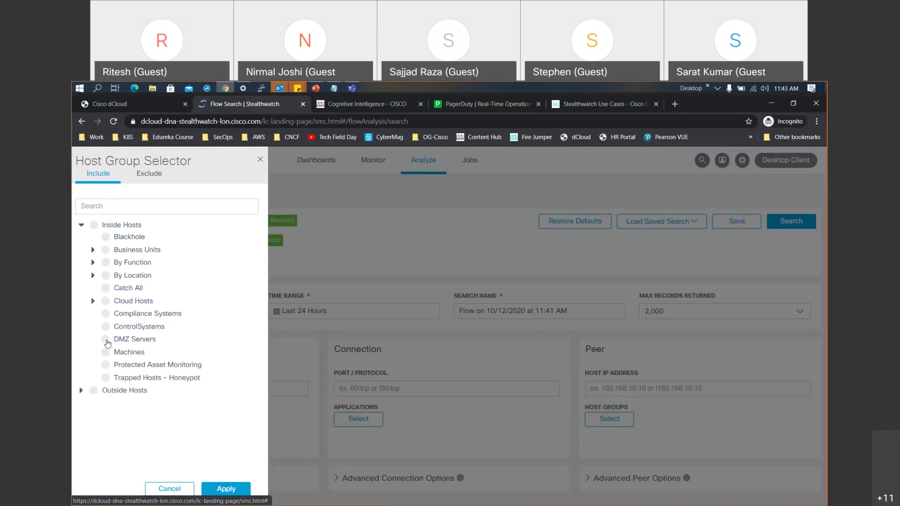
click(106, 341)
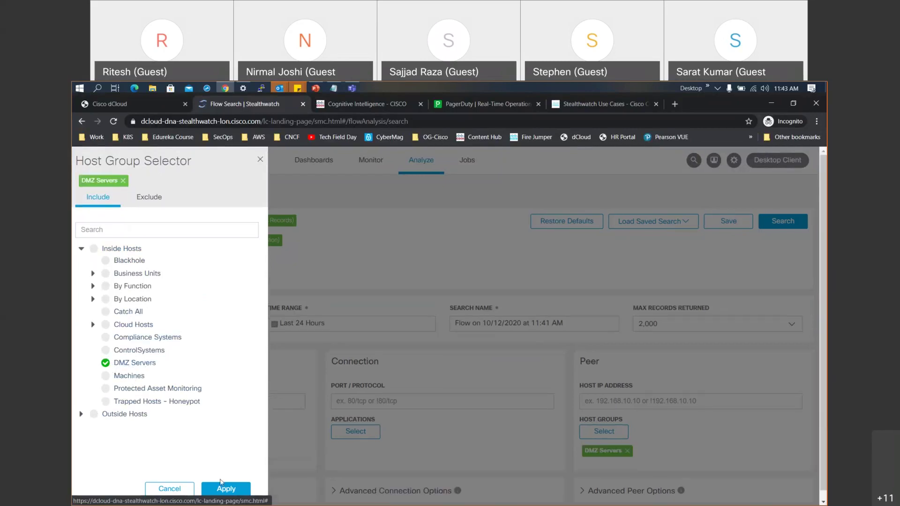
click(225, 488)
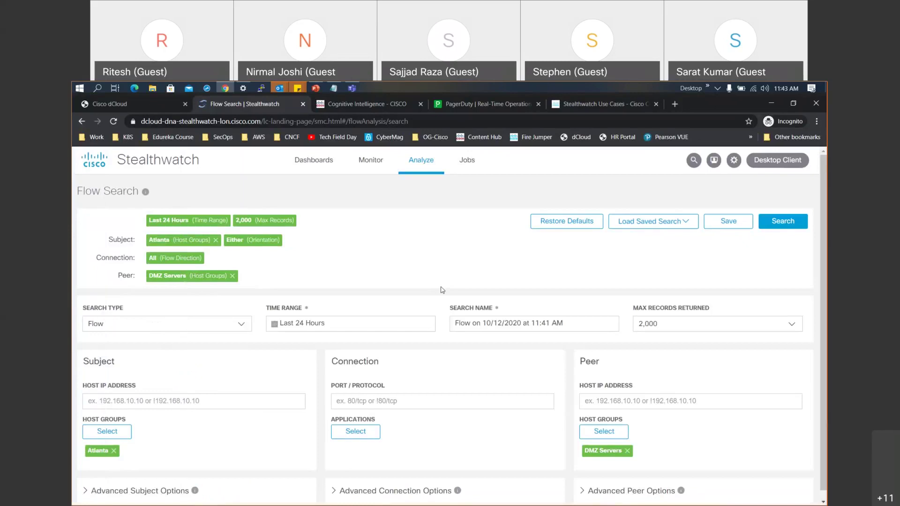
scroll(442, 290, down, 1)
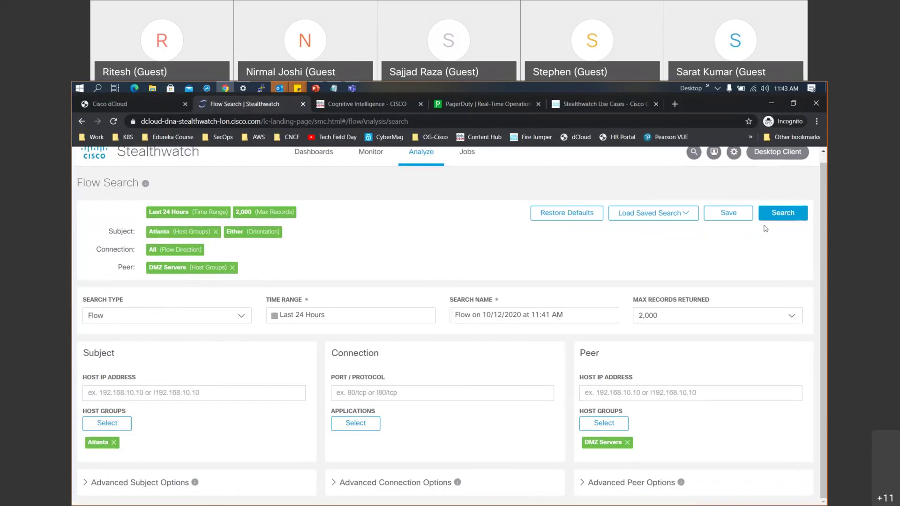
click(783, 215)
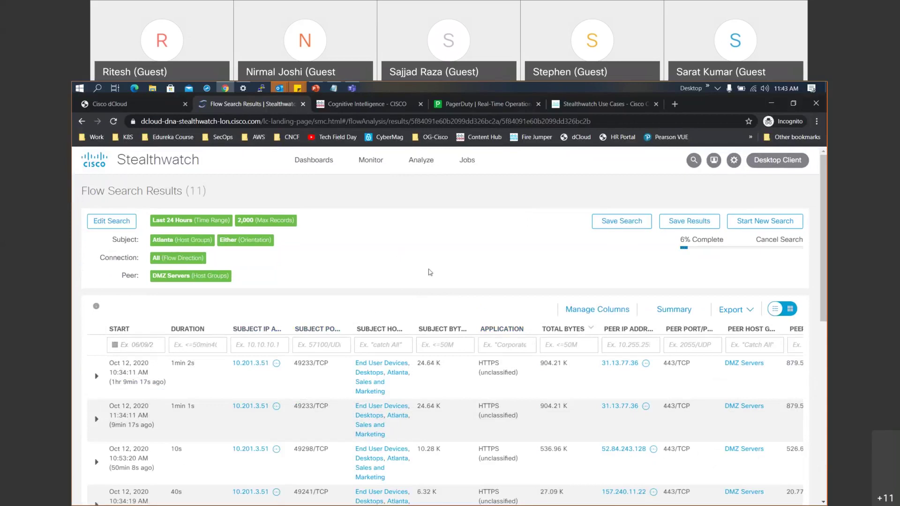
Step: Edit the flow search to replace the DMZ Servers peer with the Confidential Servers host group and run it
click(111, 224)
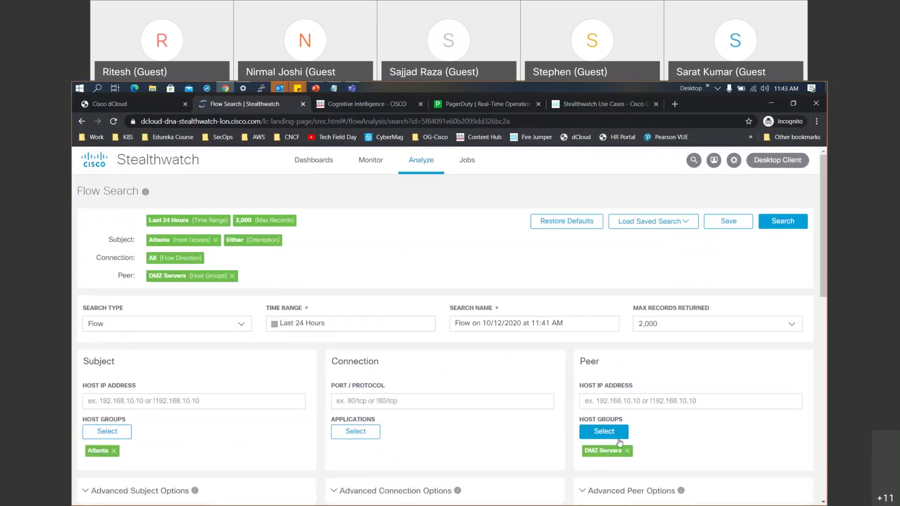
click(627, 451)
click(614, 420)
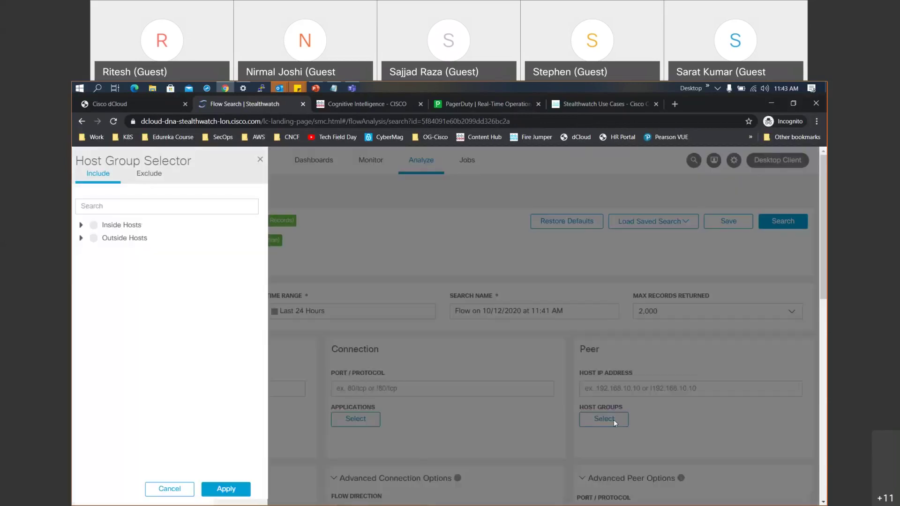
click(81, 225)
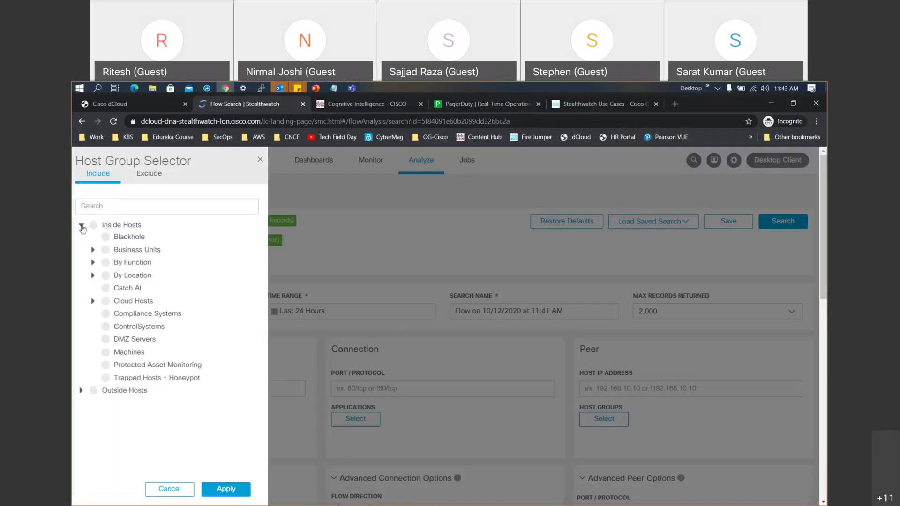
click(132, 205)
text(cons)
text(fi)
text(dential)
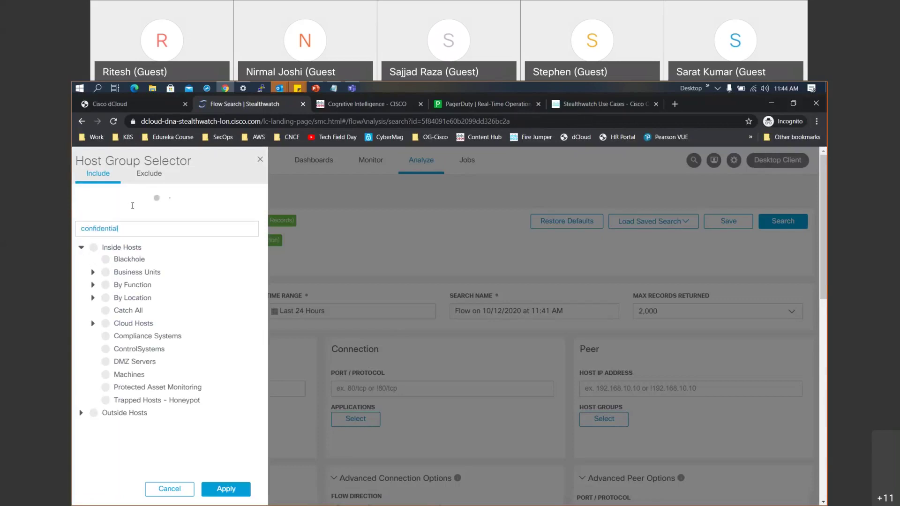
click(129, 260)
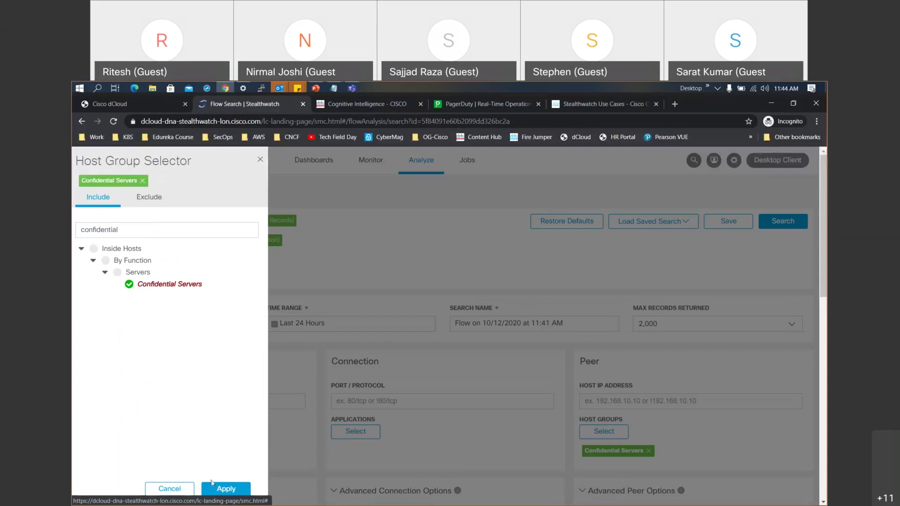
click(225, 489)
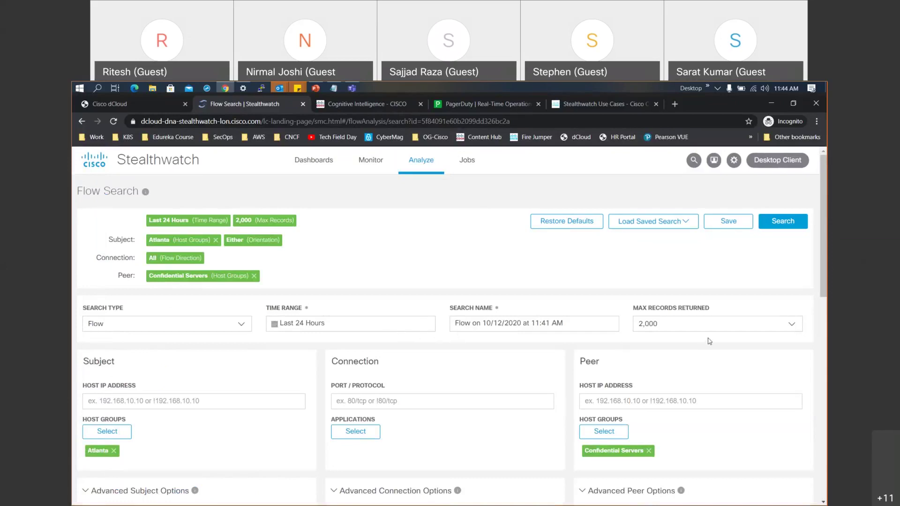
click(783, 221)
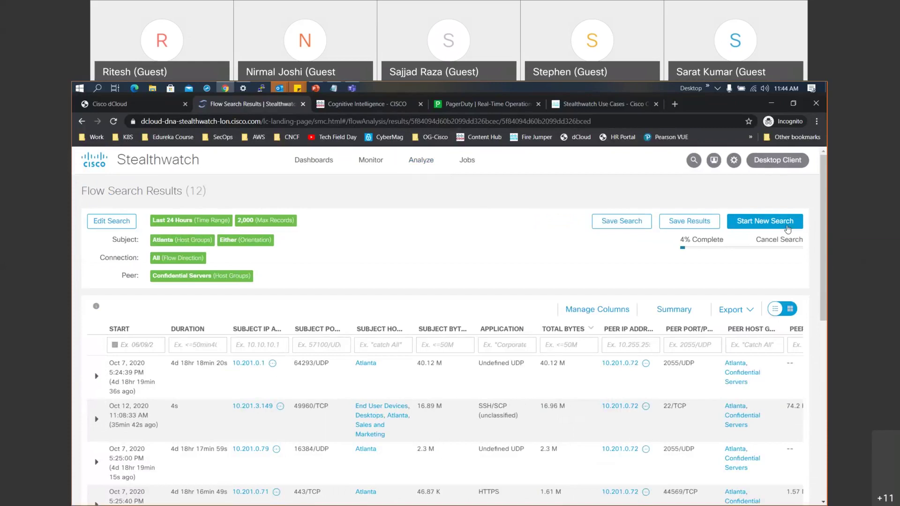
Step: Edit the flow search to replace the Atlanta subject with the inside host group DMZ Servers and run it
click(117, 218)
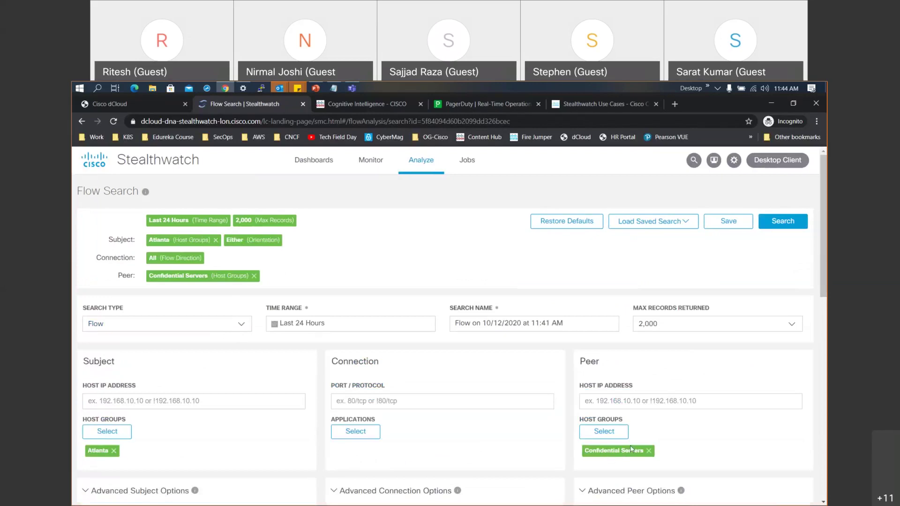
click(114, 450)
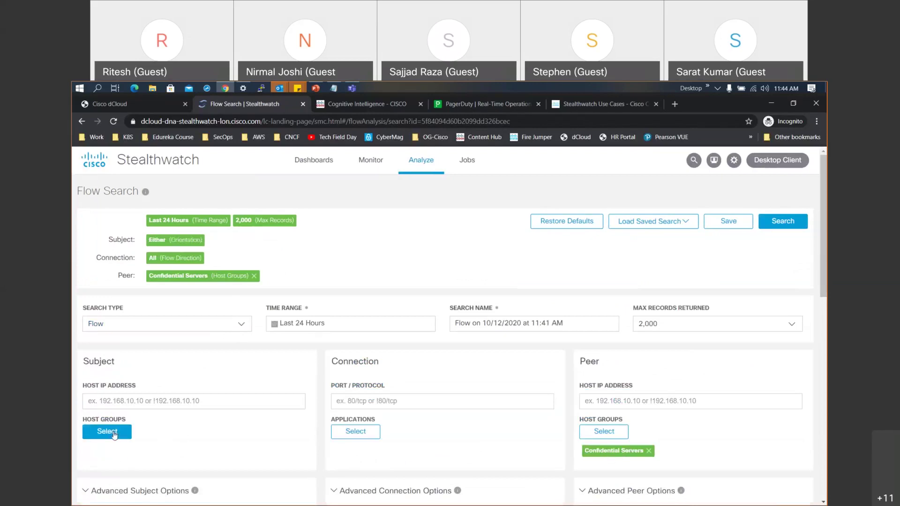
click(114, 431)
click(82, 225)
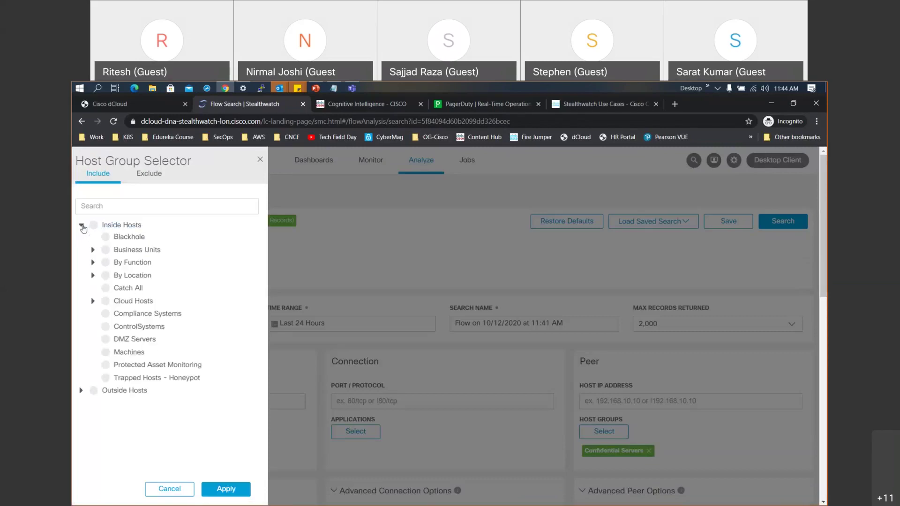
click(105, 339)
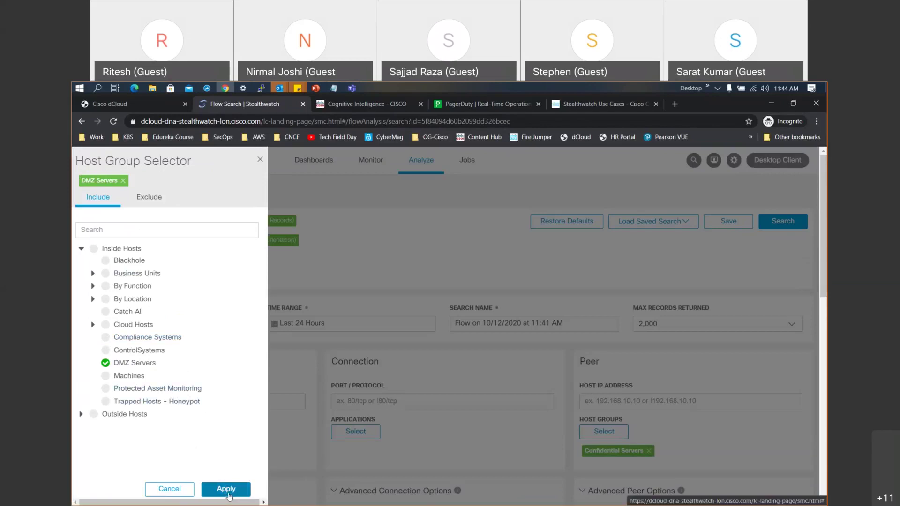
click(228, 493)
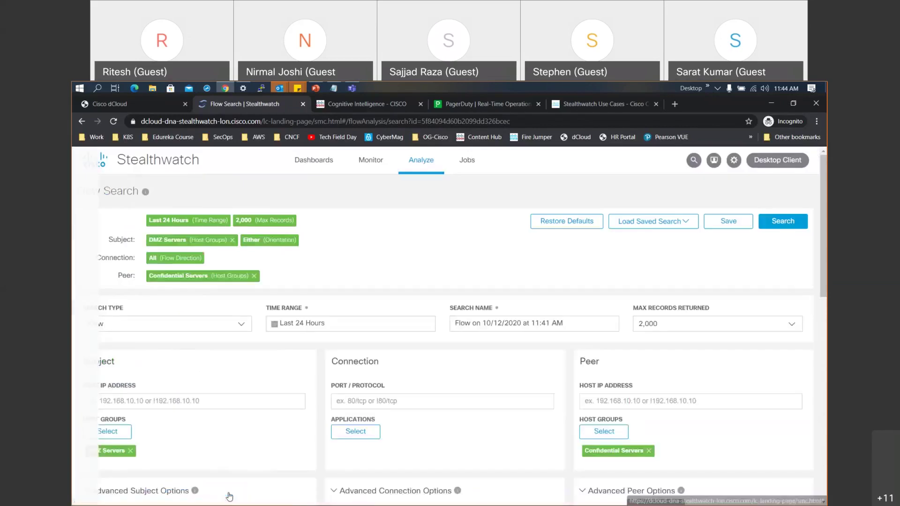
click(783, 221)
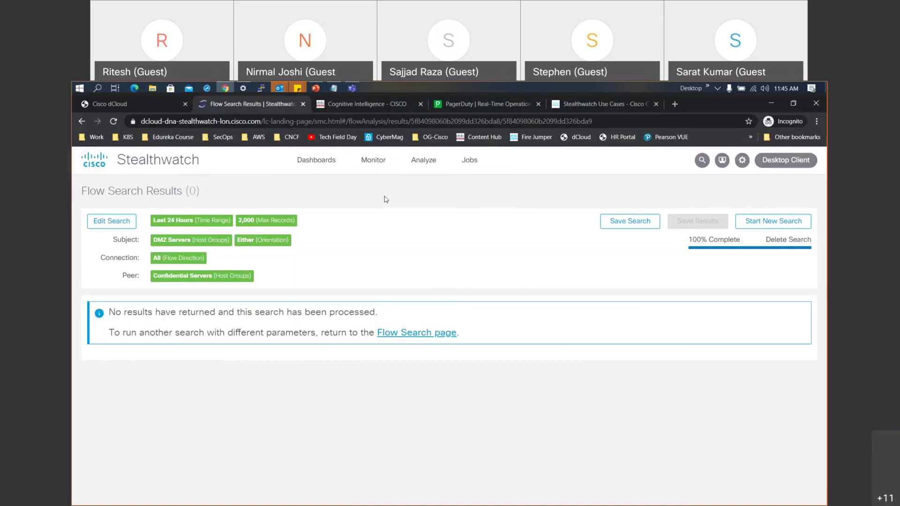
Step: Look over the available analysis and monitoring options and open a new, blank flow search
mouse_move(435, 168)
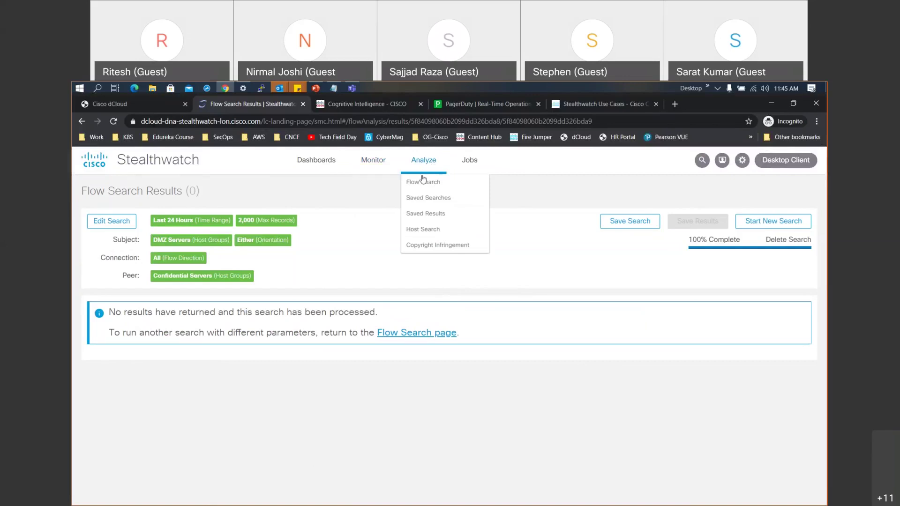
mouse_move(373, 160)
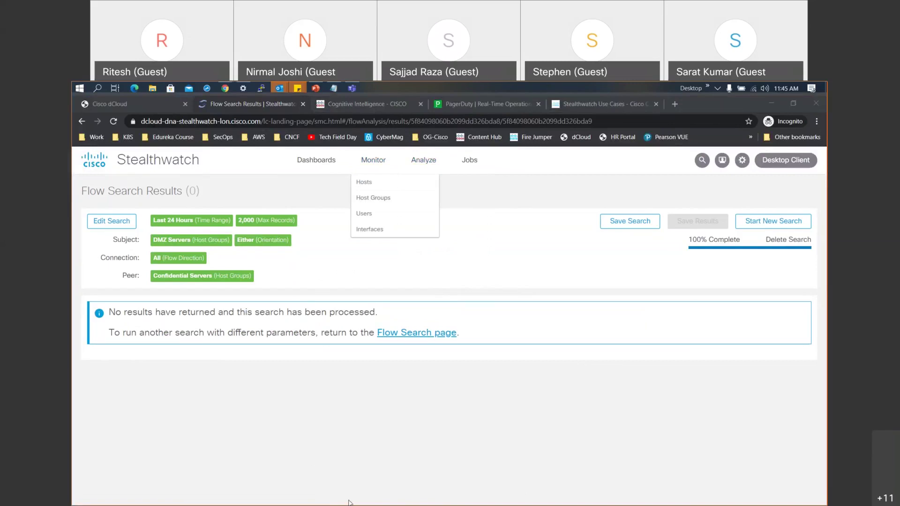
click(434, 285)
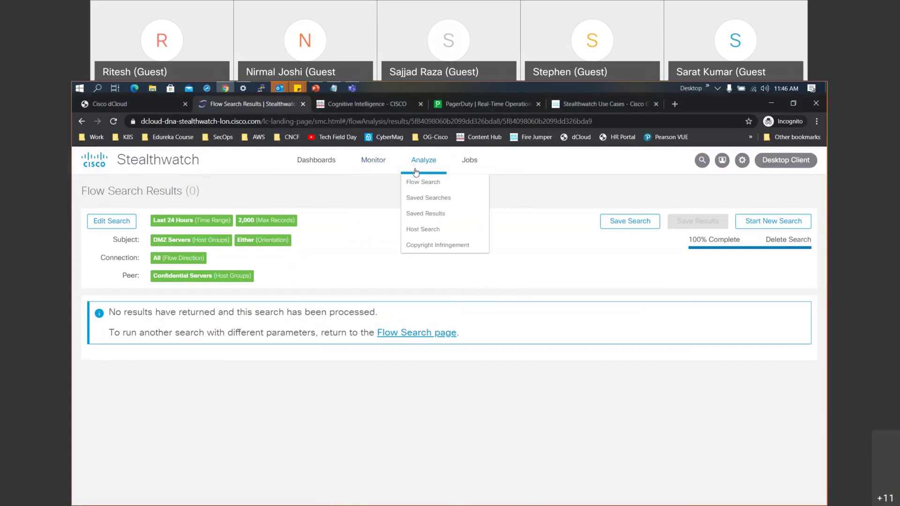
click(416, 181)
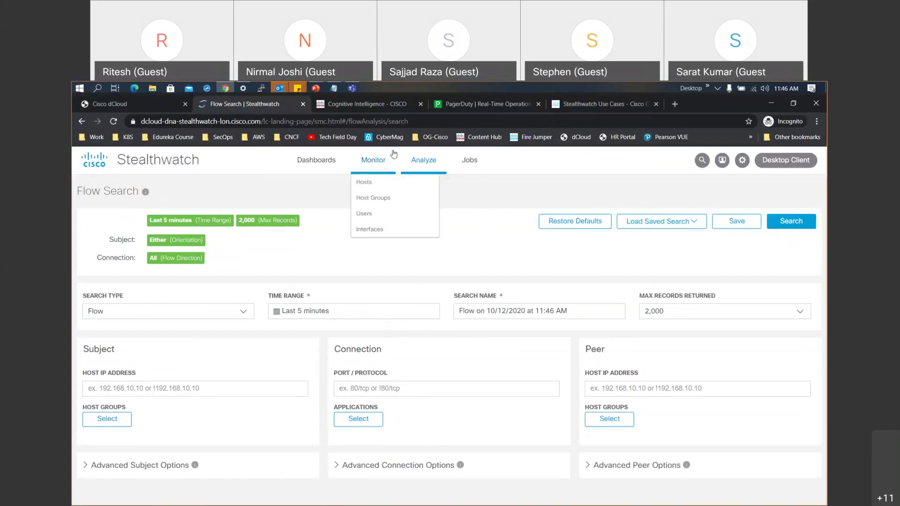
Step: Open the Host Group Report for Inside Hosts and examine its alarm categories, top host groups by traffic, top applications and top alarming hosts
click(365, 198)
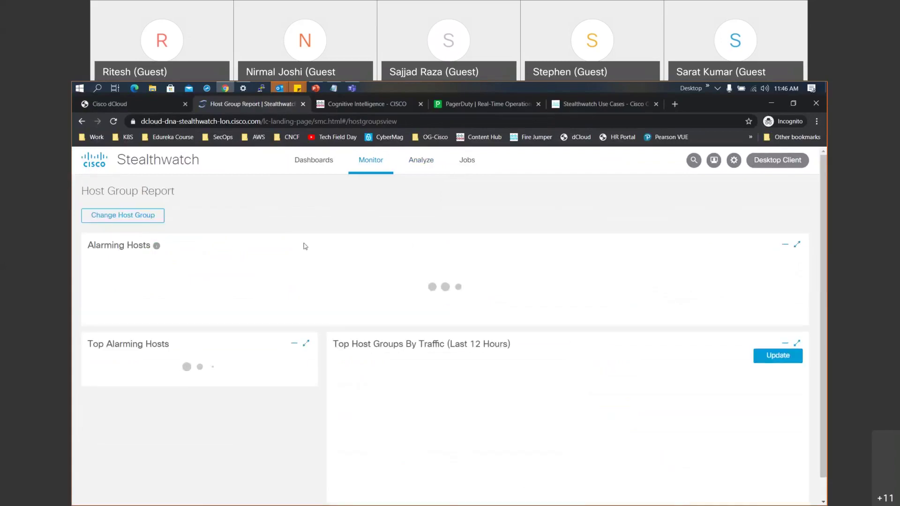
scroll(344, 381, down, 3)
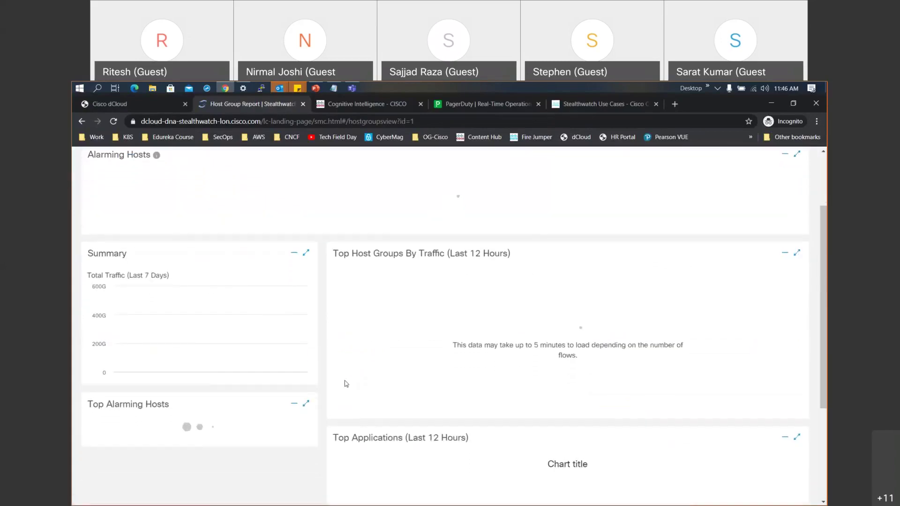
scroll(373, 325, up, 3)
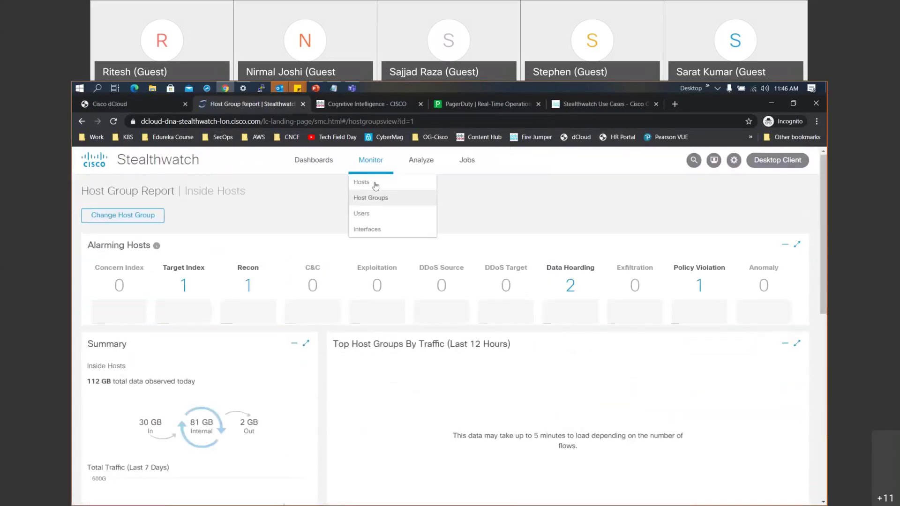
scroll(303, 209, down, 3)
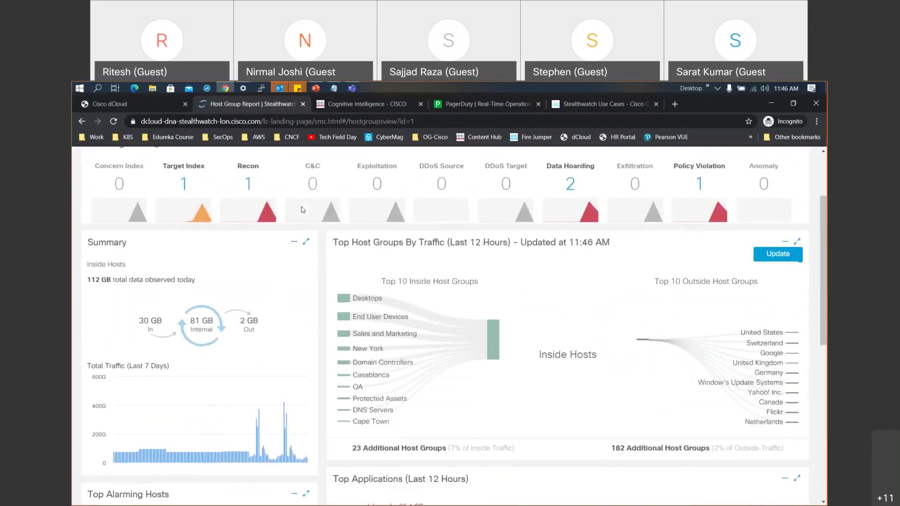
scroll(302, 210, up, 3)
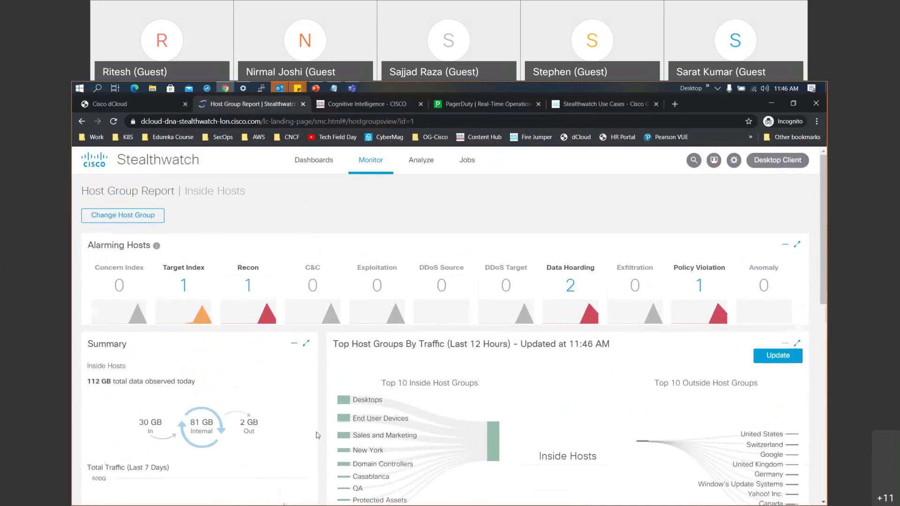
scroll(318, 436, down, 2)
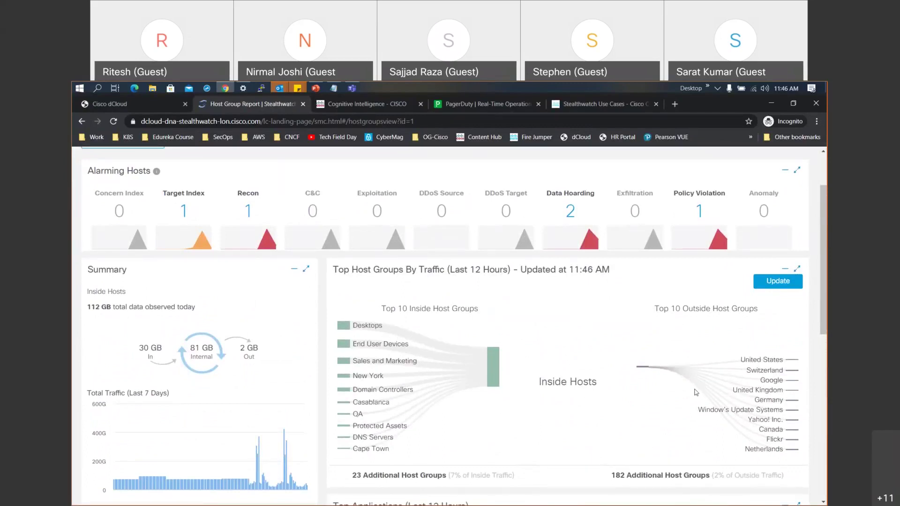
scroll(697, 392, down, 2)
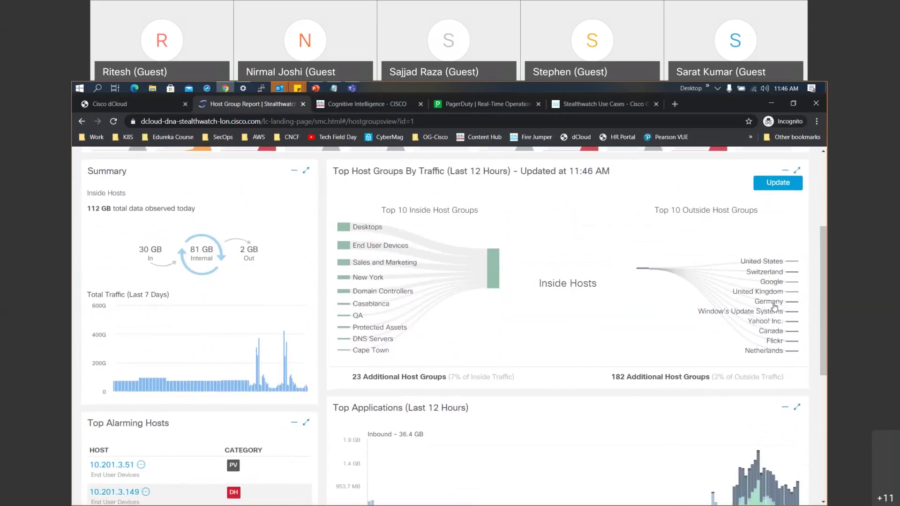
scroll(487, 294, down, 5)
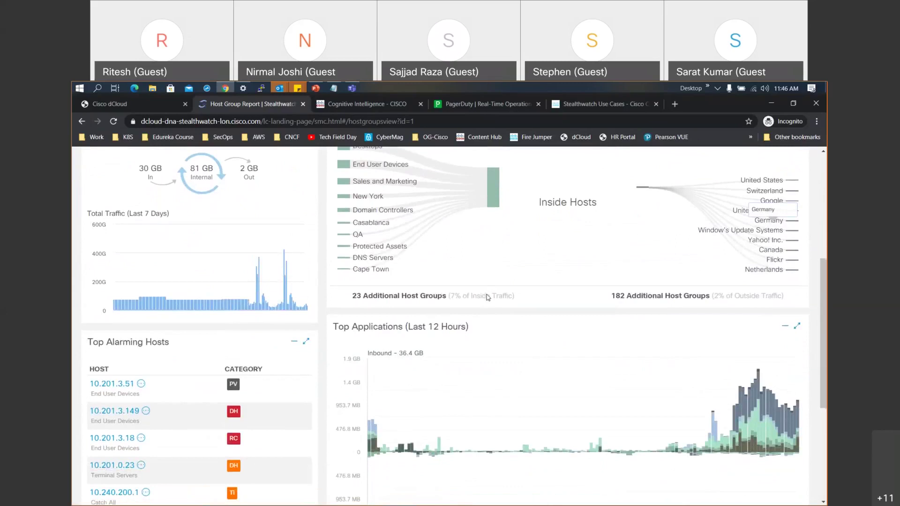
scroll(487, 295, up, 3)
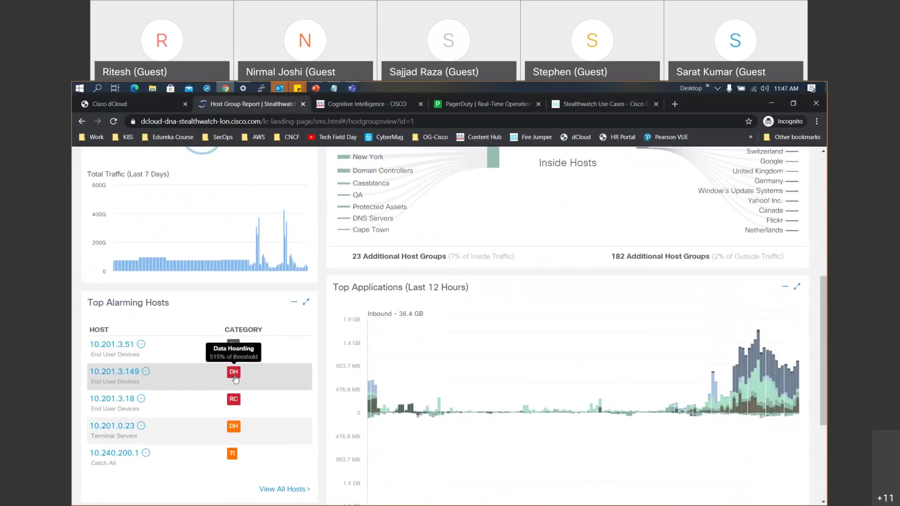
Step: Open the host report of the top alarming host 10.201.3.149 and review its host summary and host groups
click(130, 372)
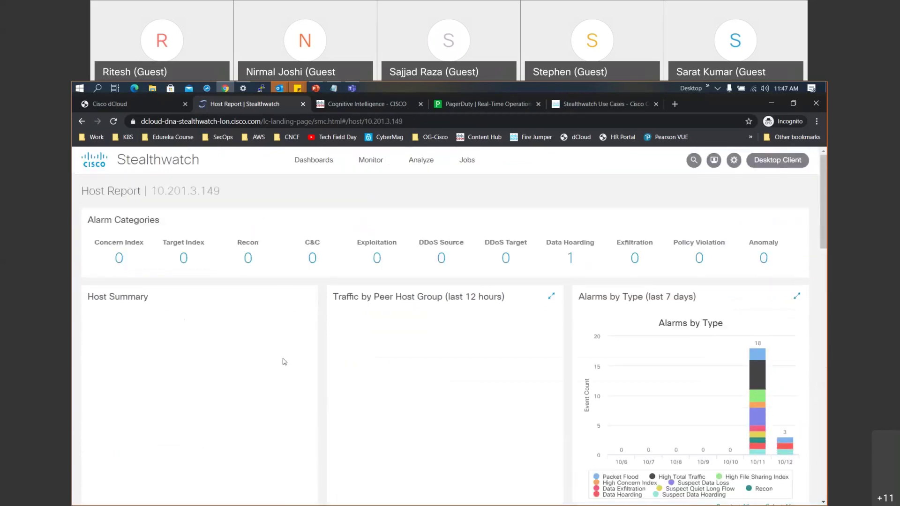
scroll(310, 352, down, 1)
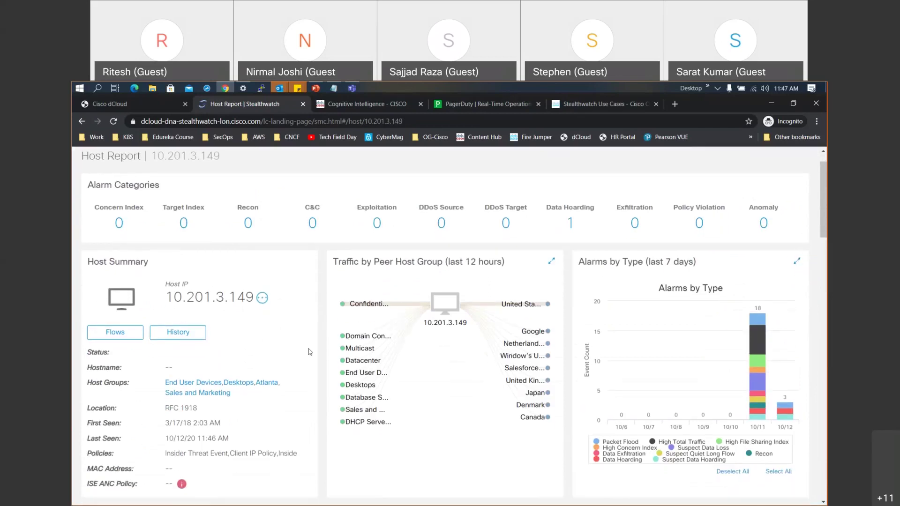
scroll(308, 351, down, 3)
scroll(307, 351, up, 2)
drag(170, 271, 254, 271)
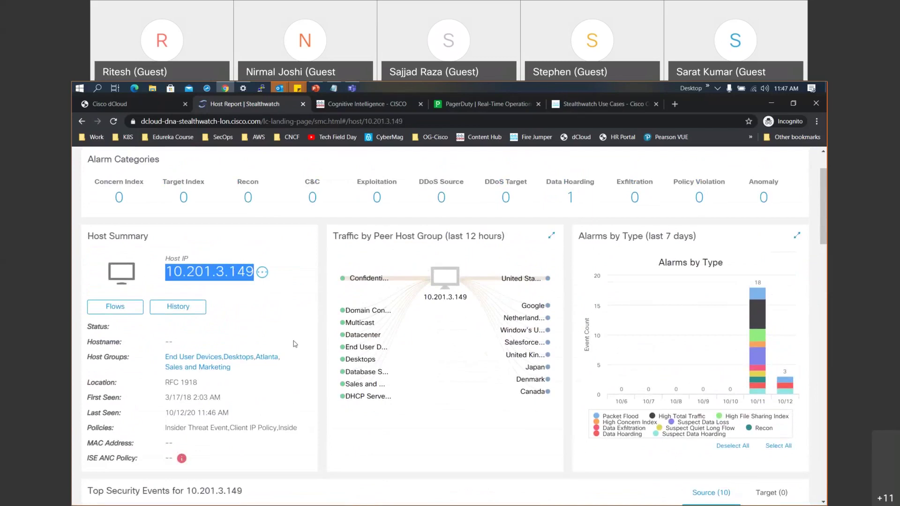
scroll(294, 344, down, 1)
scroll(295, 344, down, 1)
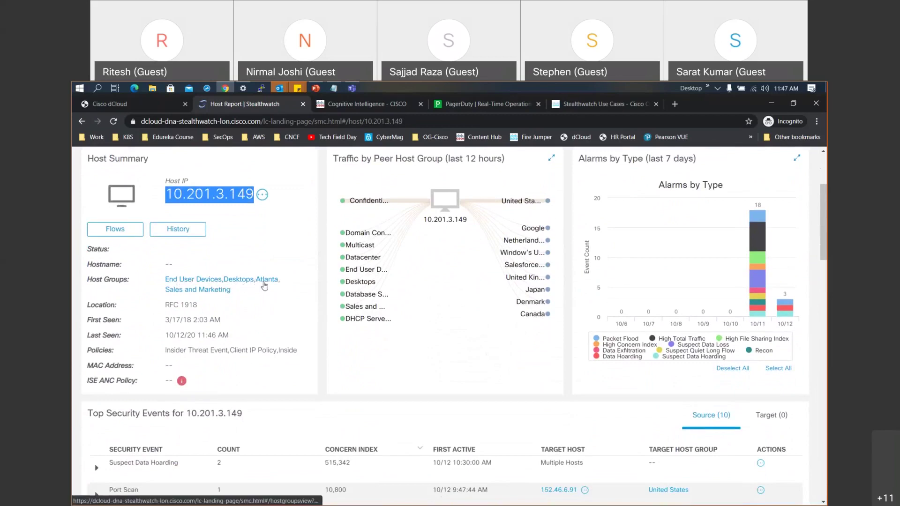
Step: Expand the Suspect Data Hoarding event and the first Port Scan event in the host's top security events to read their details
scroll(229, 299, down, 2)
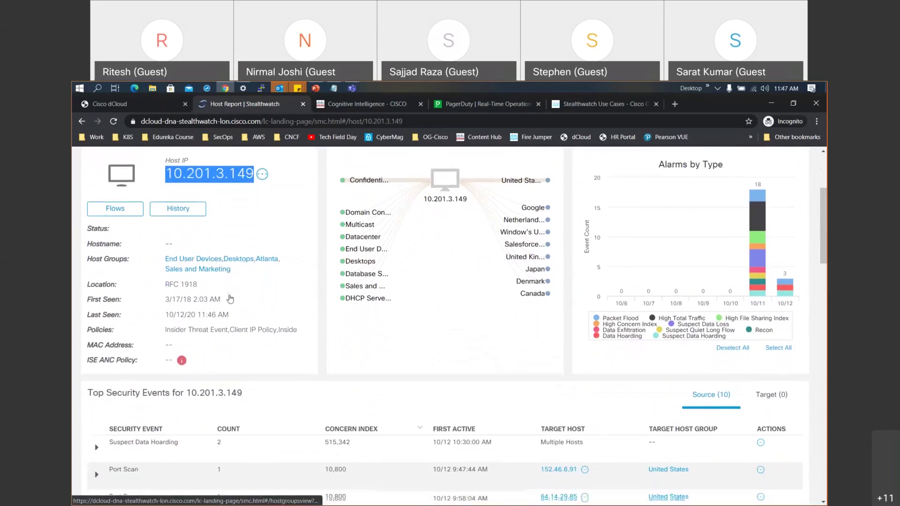
scroll(230, 299, down, 4)
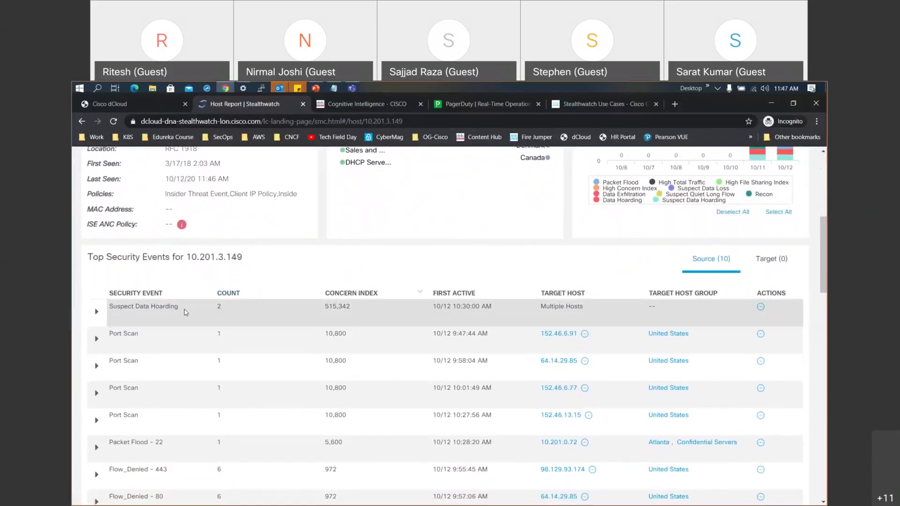
click(97, 311)
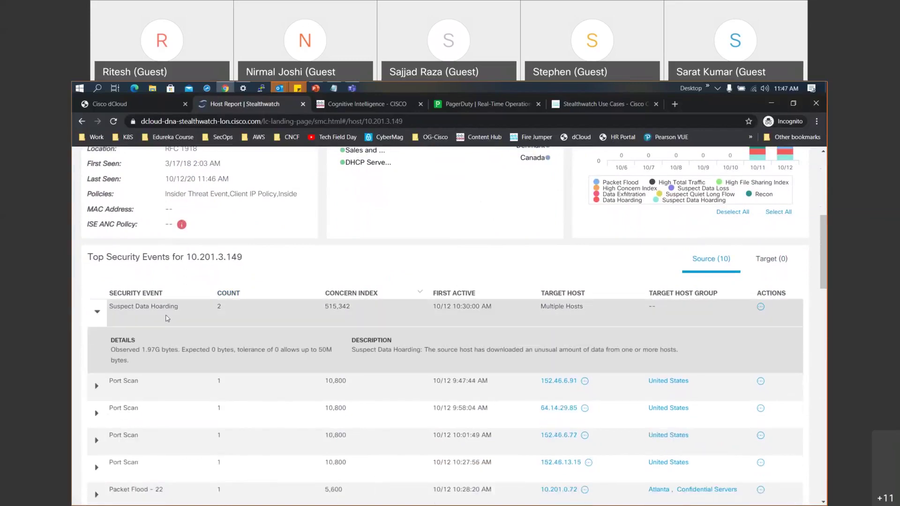
scroll(168, 319, down, 1)
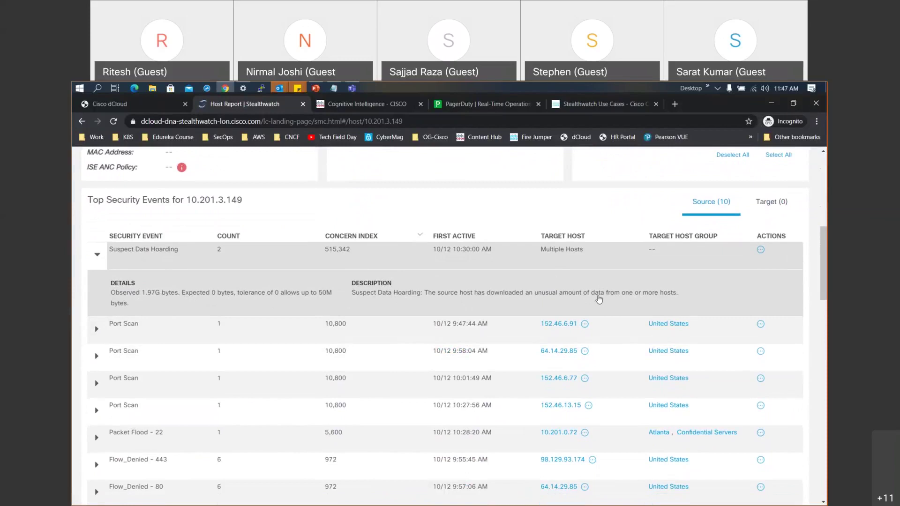
scroll(599, 299, down, 1)
click(98, 289)
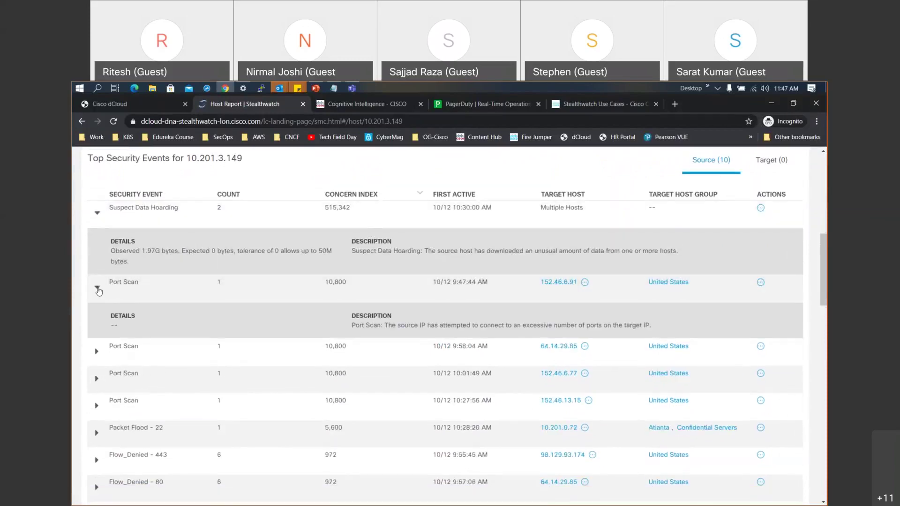